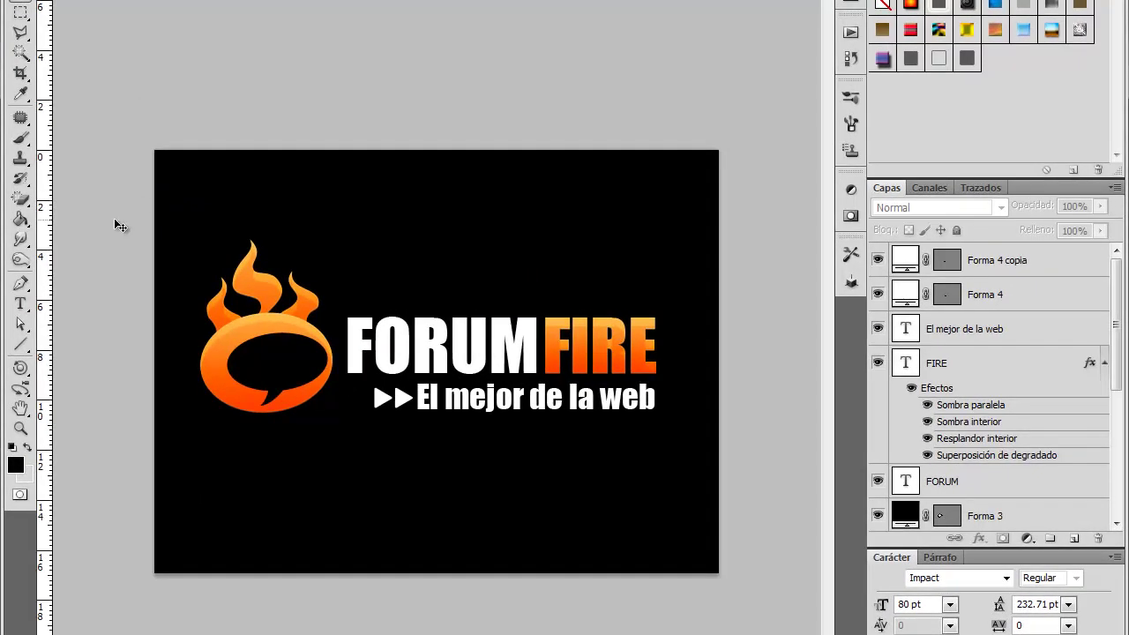
Delete all the FORUM FIRE logo layers, leaving only the black Fondo background.
left_click_drag(170, 175, 705, 501)
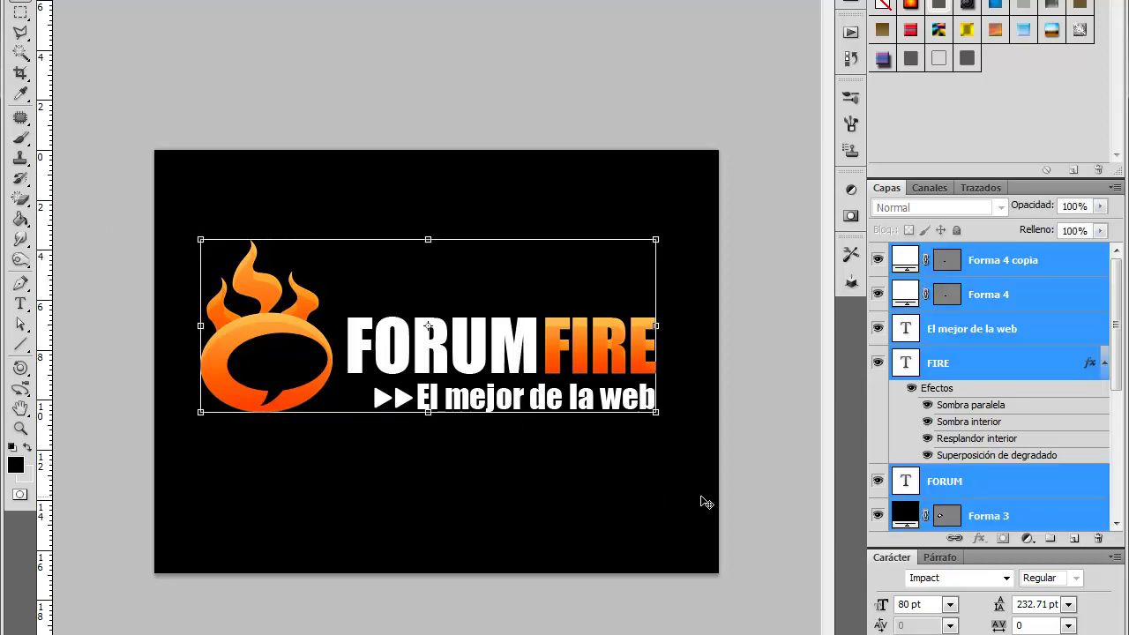
key("Delete")
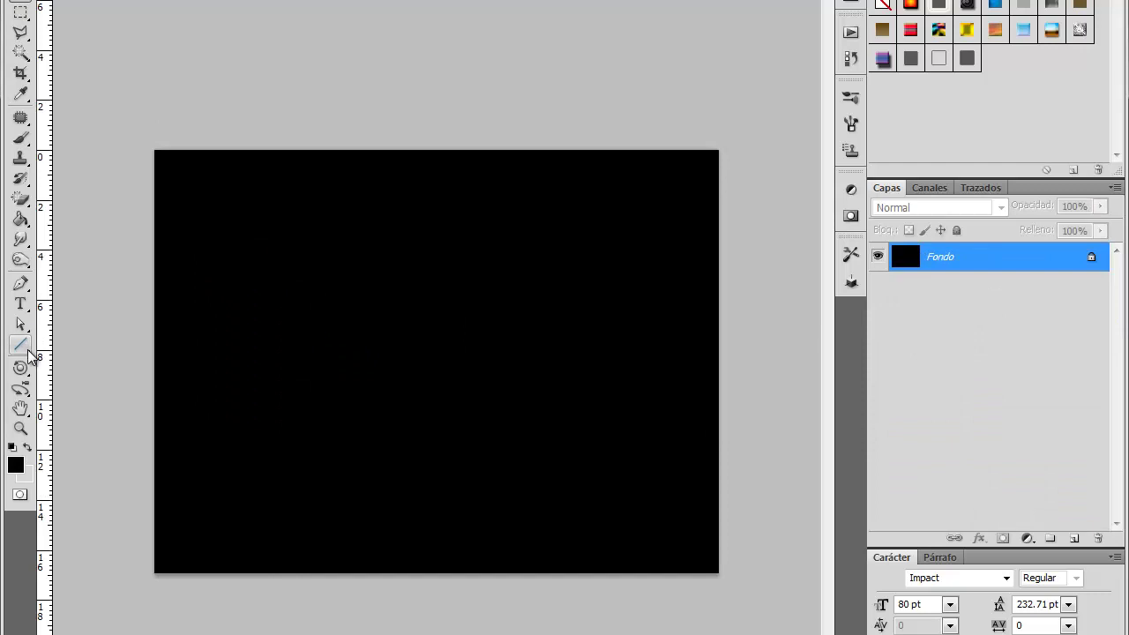
Switch to the Custom Shape tool and swap colours so white is the foreground.
right_click(28, 349)
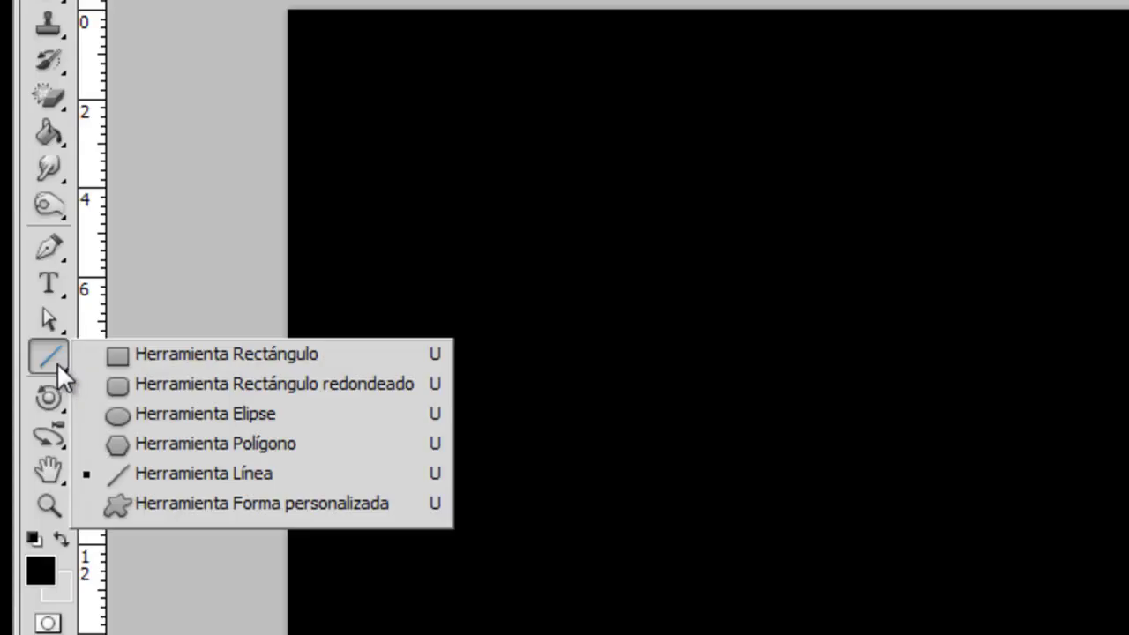
left_click(162, 354)
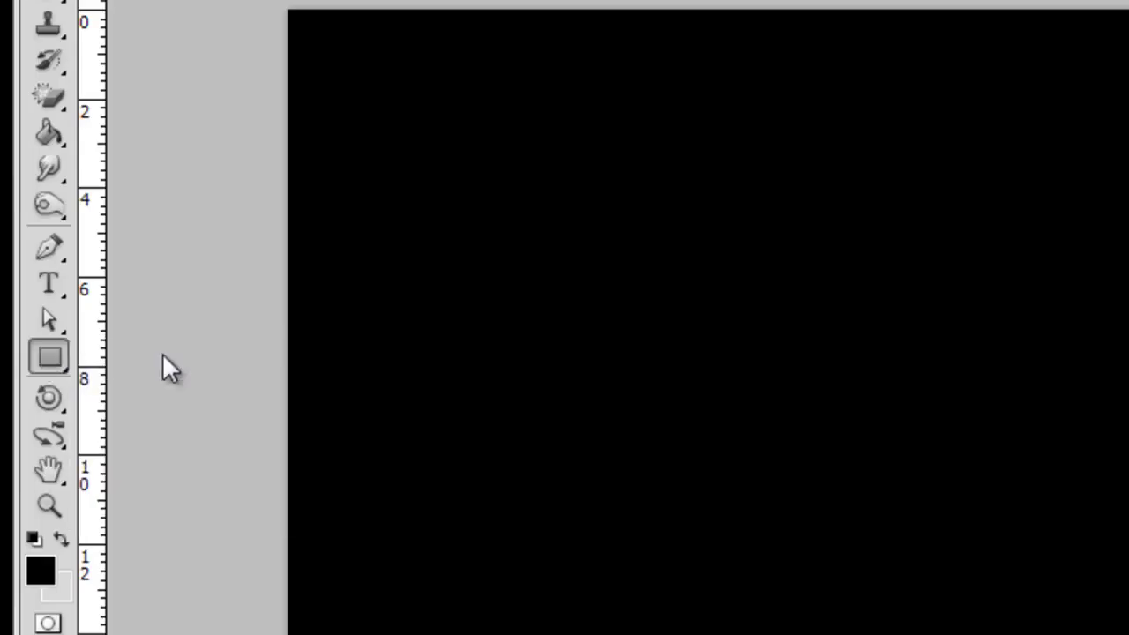
right_click(52, 359)
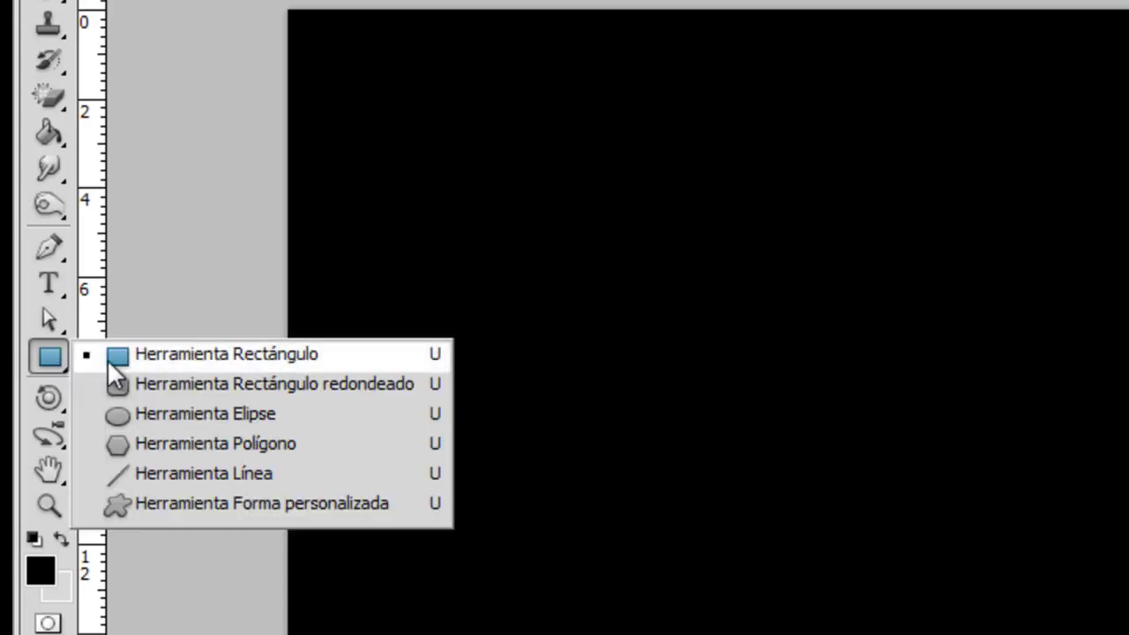
left_click(195, 497)
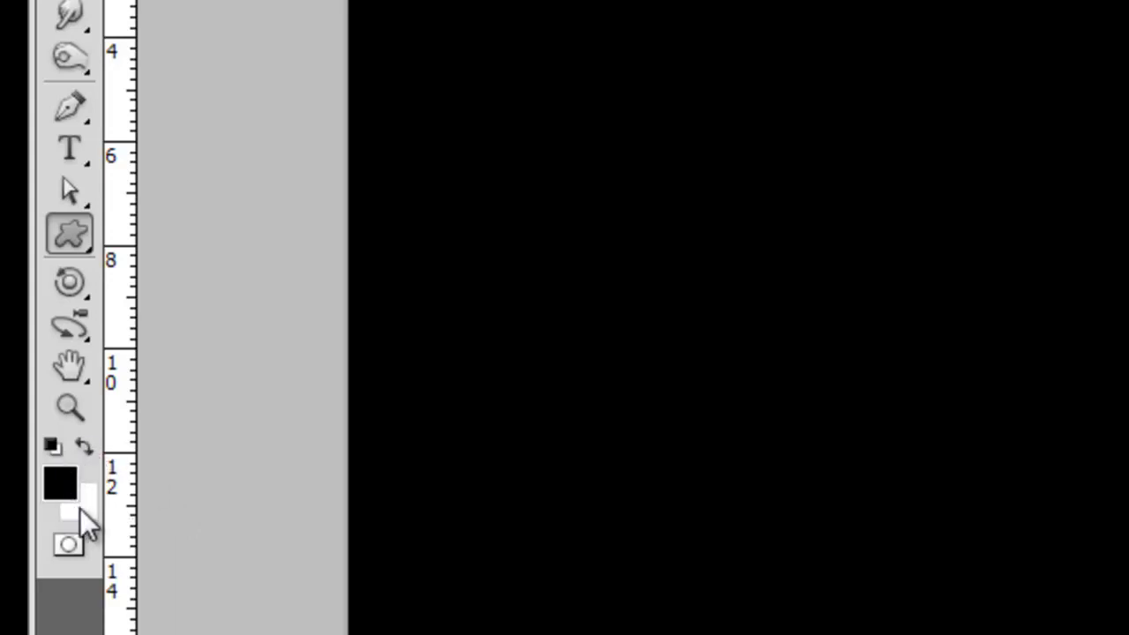
left_click(93, 448)
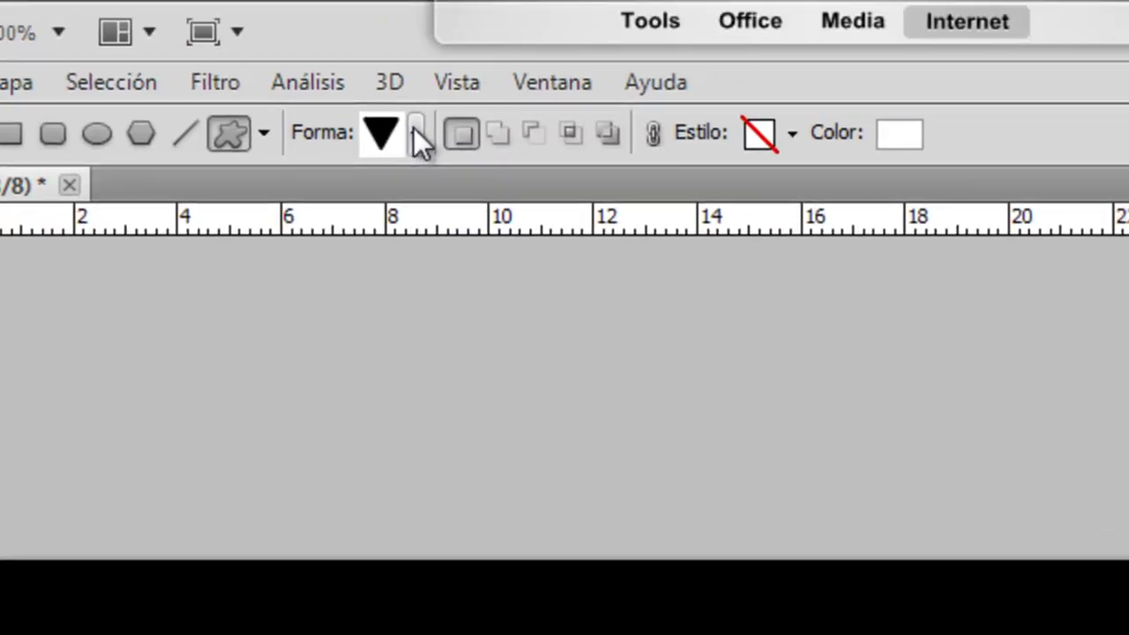
Replace the shape library with the full 'Todas' set and choose the 'Fuego' flame shape.
left_click(413, 133)
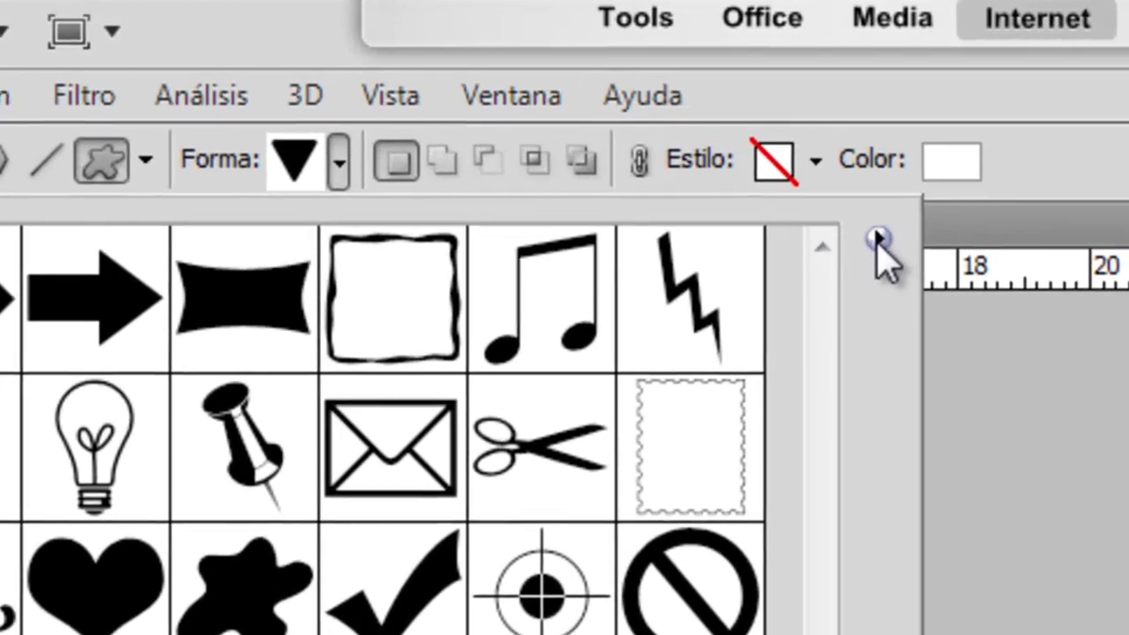
left_click(850, 208)
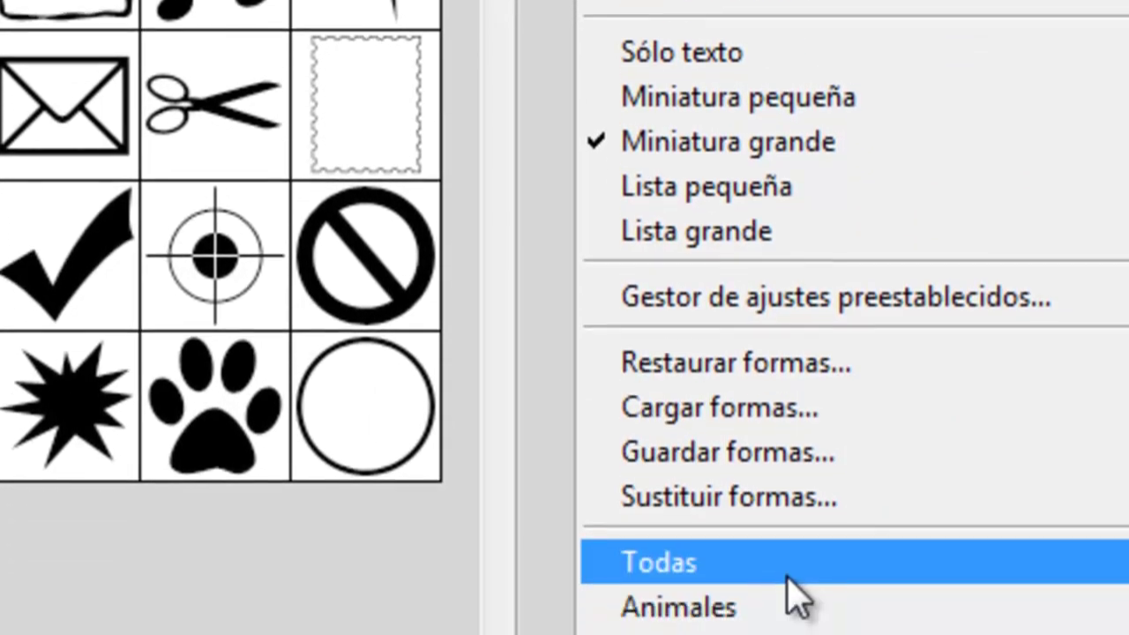
left_click(788, 578)
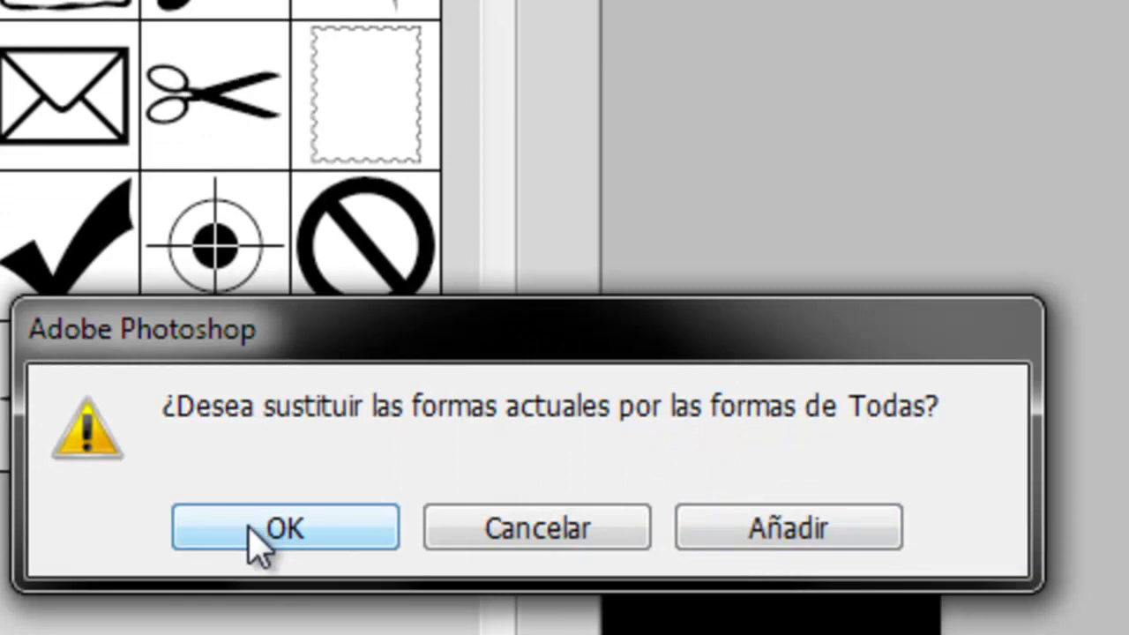
left_click(260, 536)
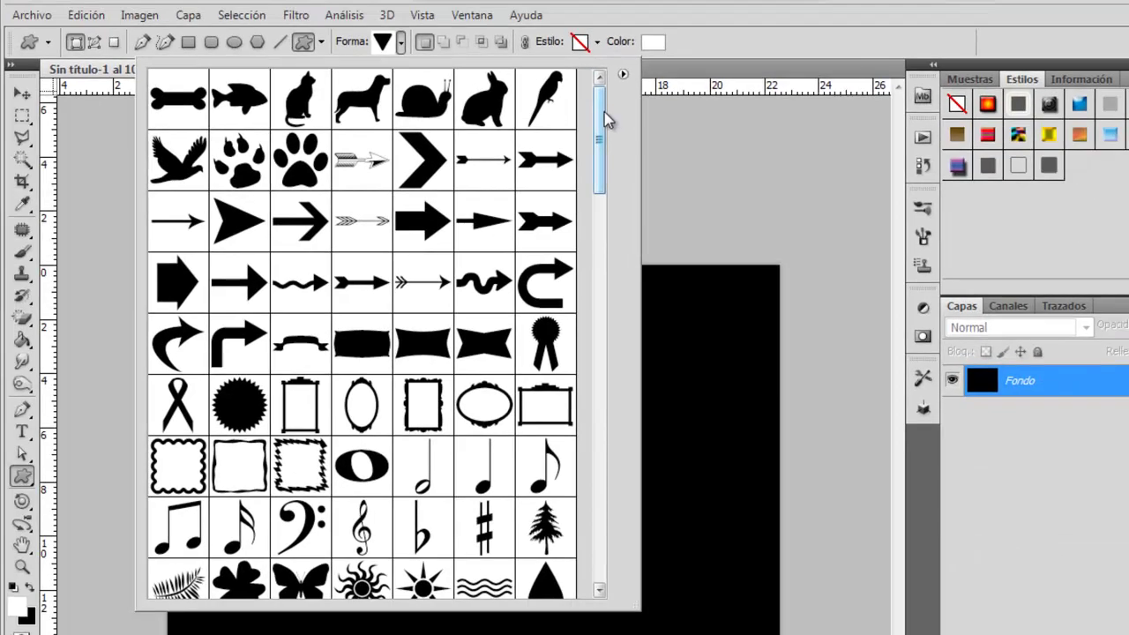
left_click_drag(604, 112, 605, 208)
left_click(364, 245)
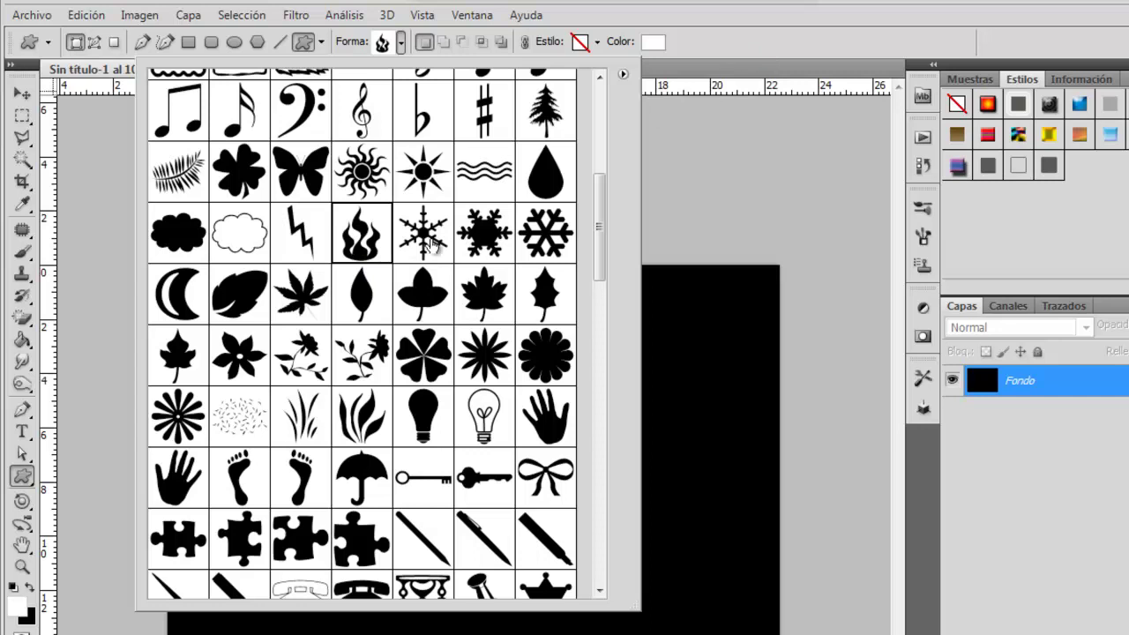
Draw a white flame in the upper-left of the canvas as layer Forma 1.
left_click(745, 32)
mouse_move(233, 491)
left_mouse_down()
mouse_move(389, 302)
mouse_move(387, 287)
left_mouse_up()
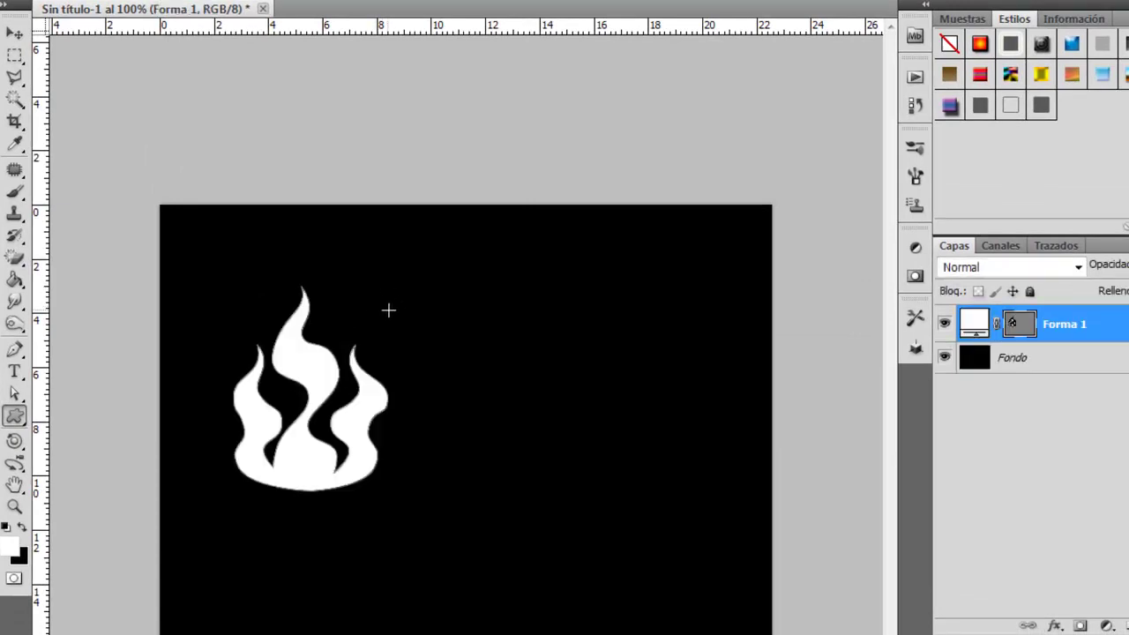
left_click(14, 34)
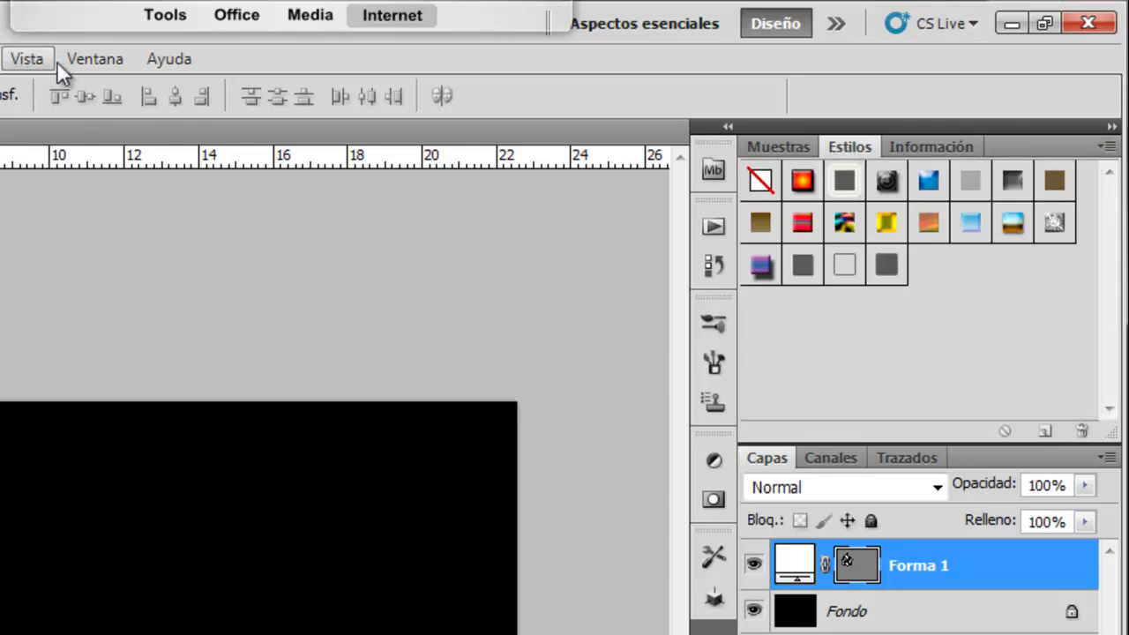
Load the 56StylesPhotoshopFacil.asl style set through the Styles panel's Cargar estilos command.
left_click(92, 61)
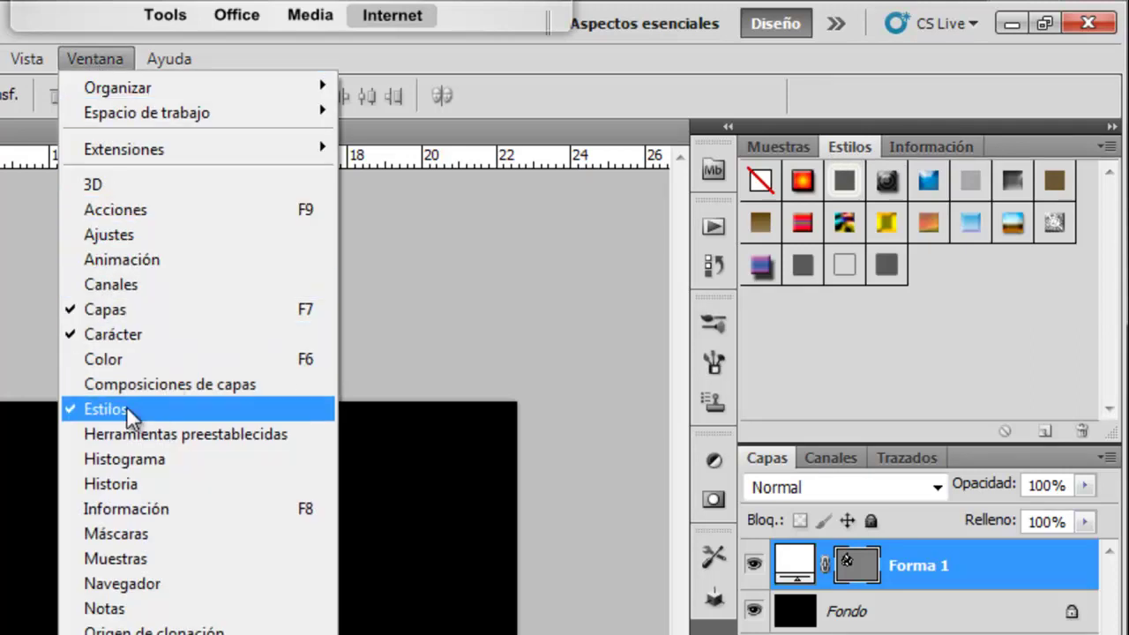
left_click(833, 143)
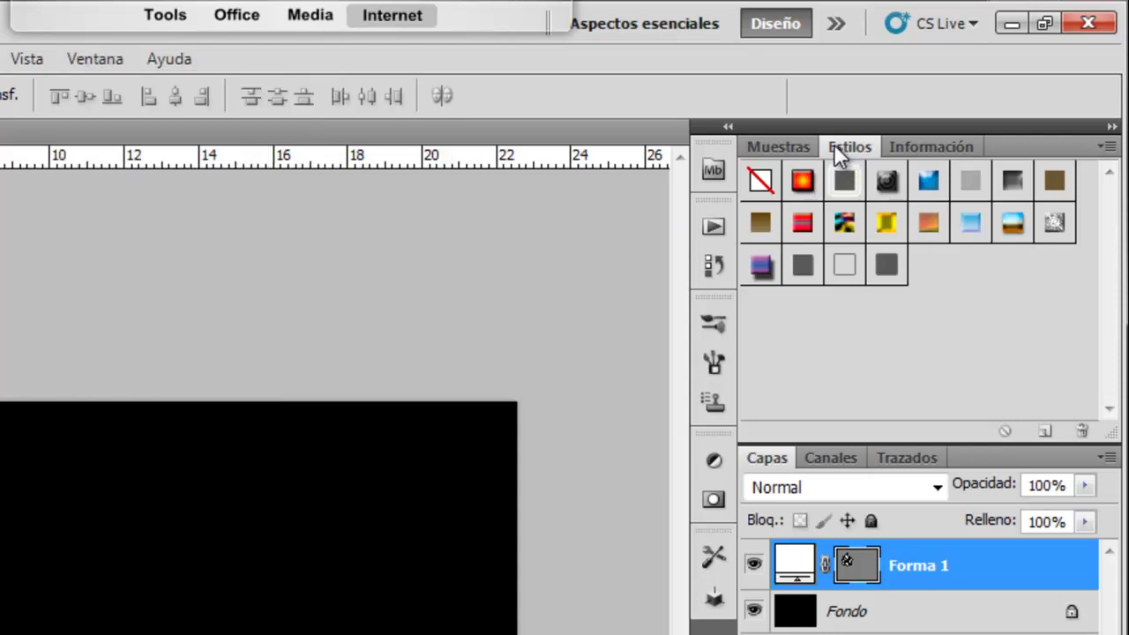
left_click(1105, 147)
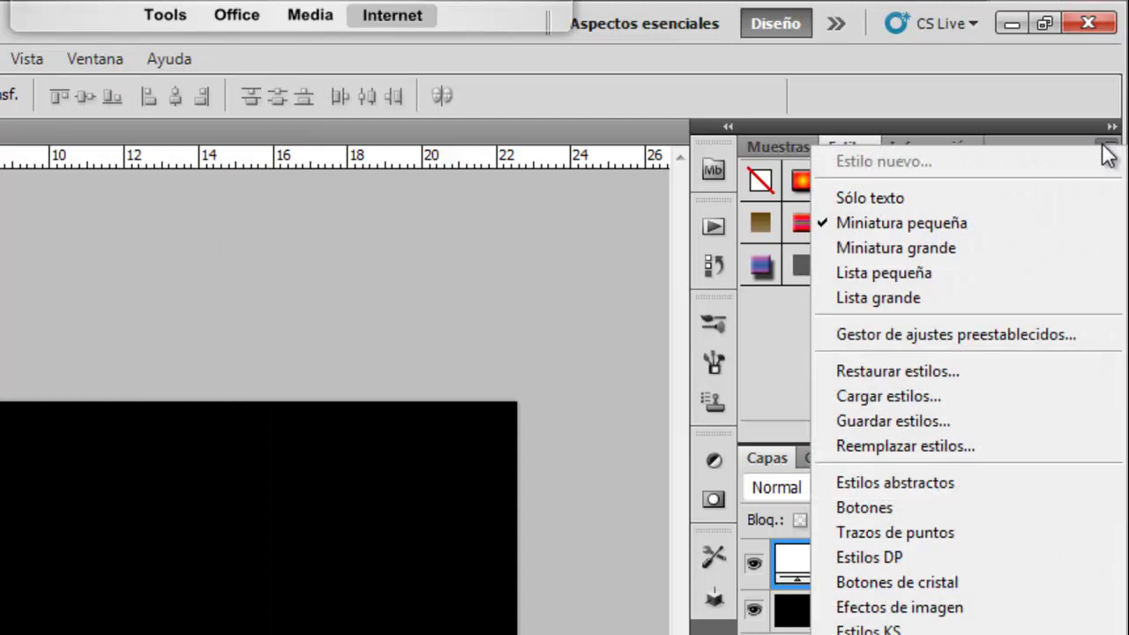
left_click(926, 396)
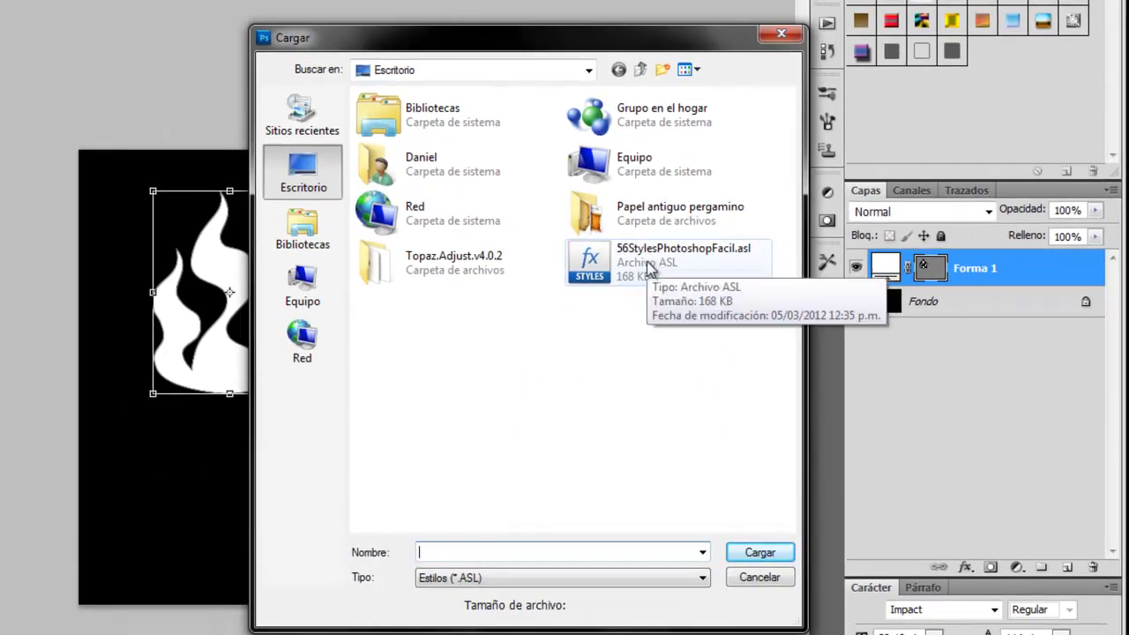
left_click(650, 269)
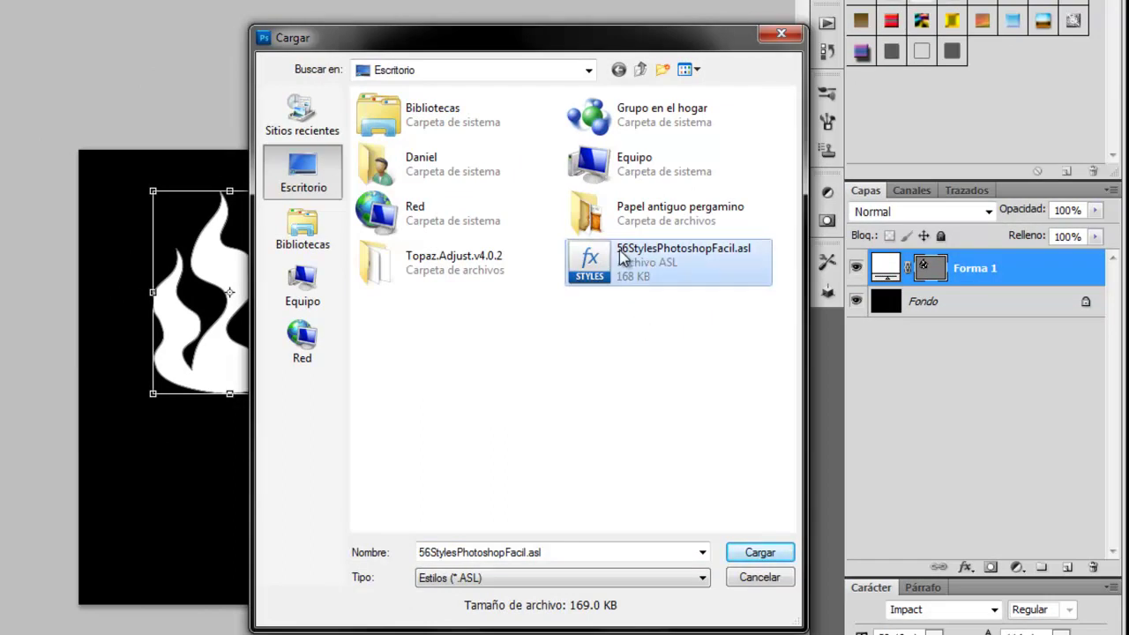
left_click(740, 549)
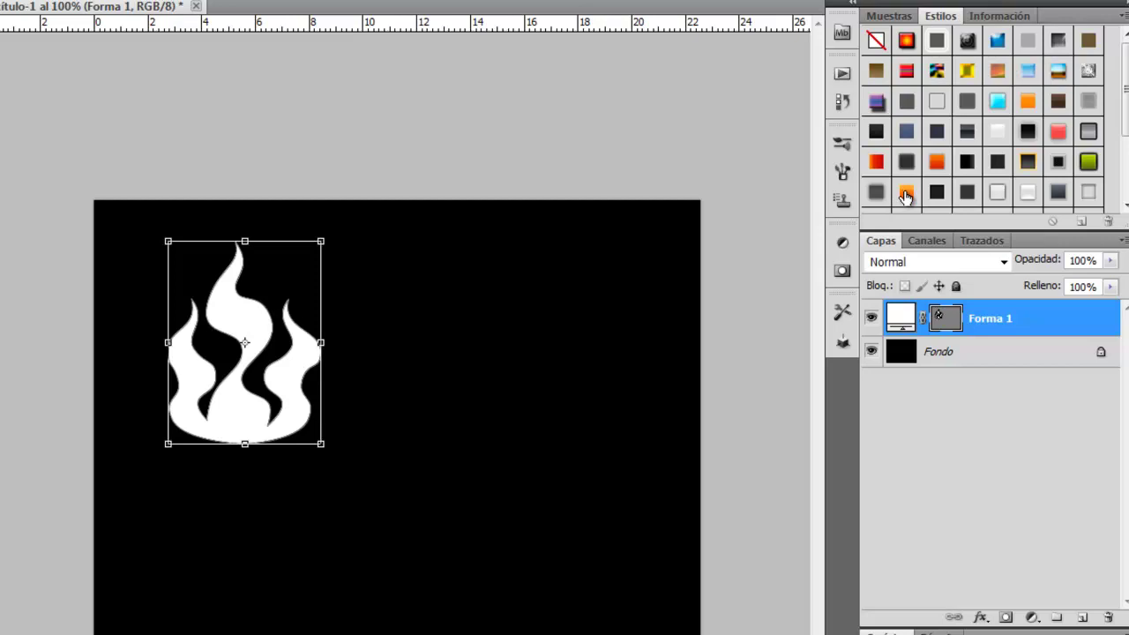
Give the flame an orange fire style and draw a wide orange ellipse below it as Forma 2.
left_click(906, 194)
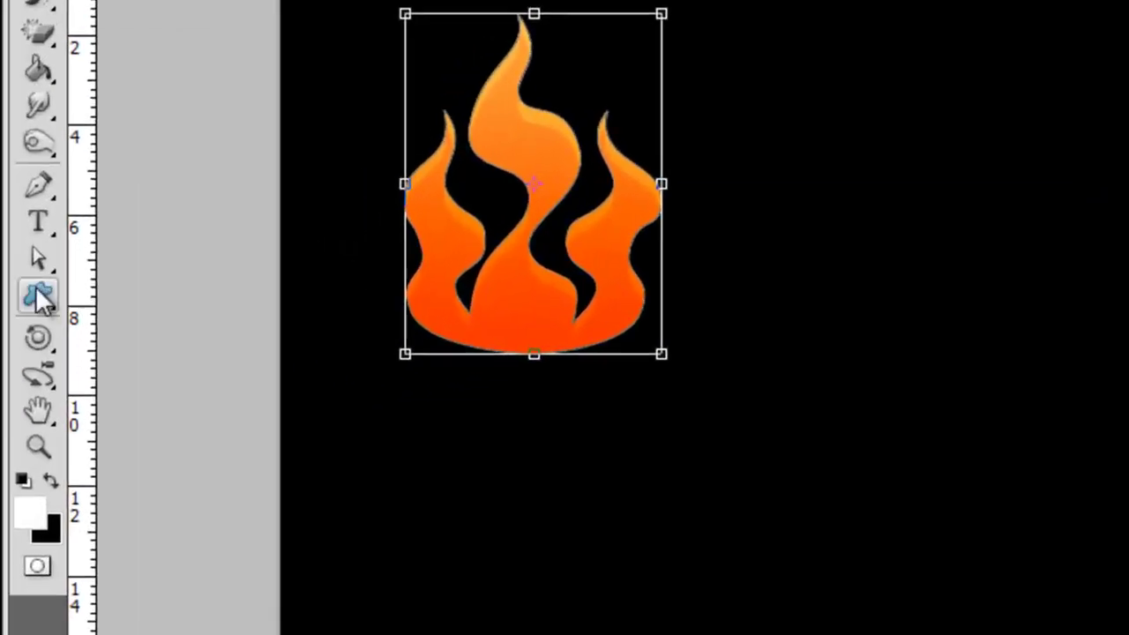
left_click(38, 297)
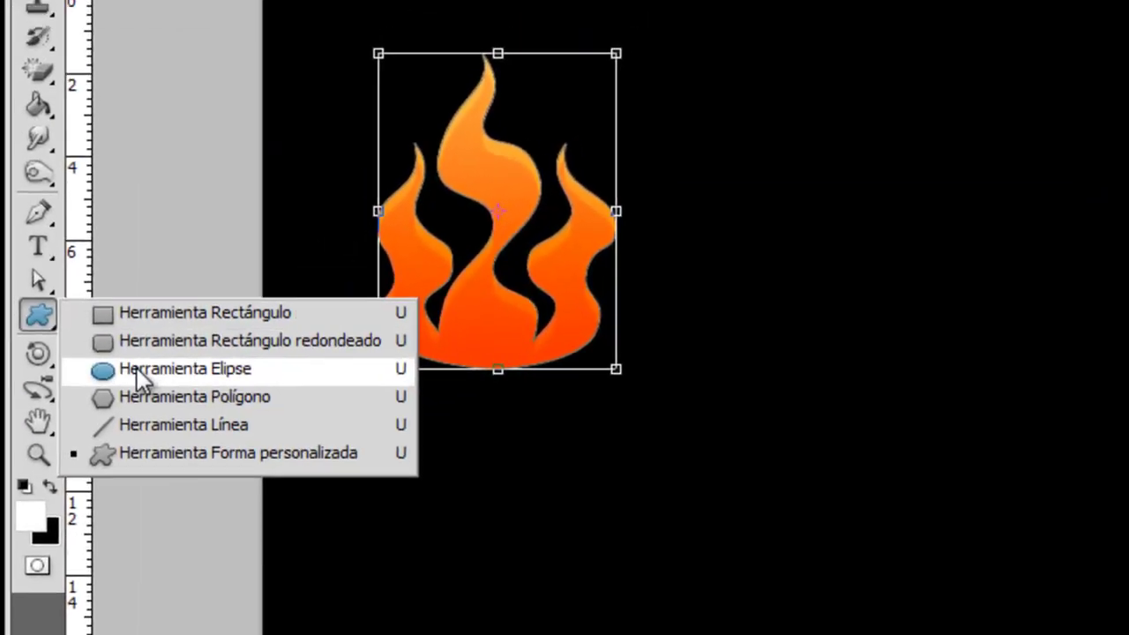
left_click(145, 353)
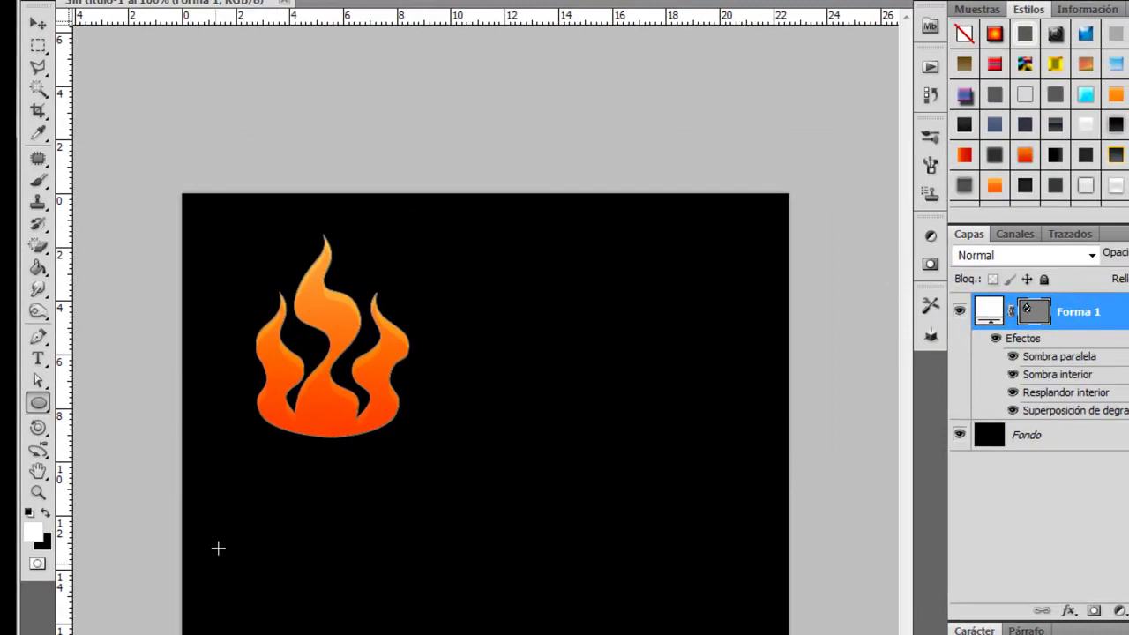
left_click_drag(218, 547, 445, 374)
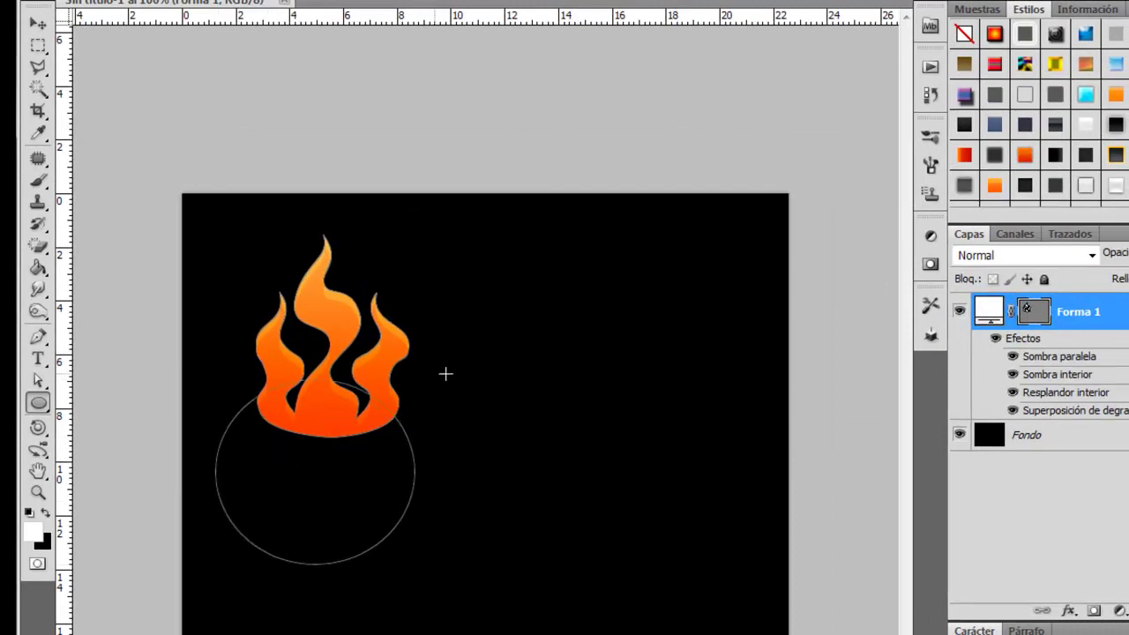
left_click_drag(445, 373, 464, 349)
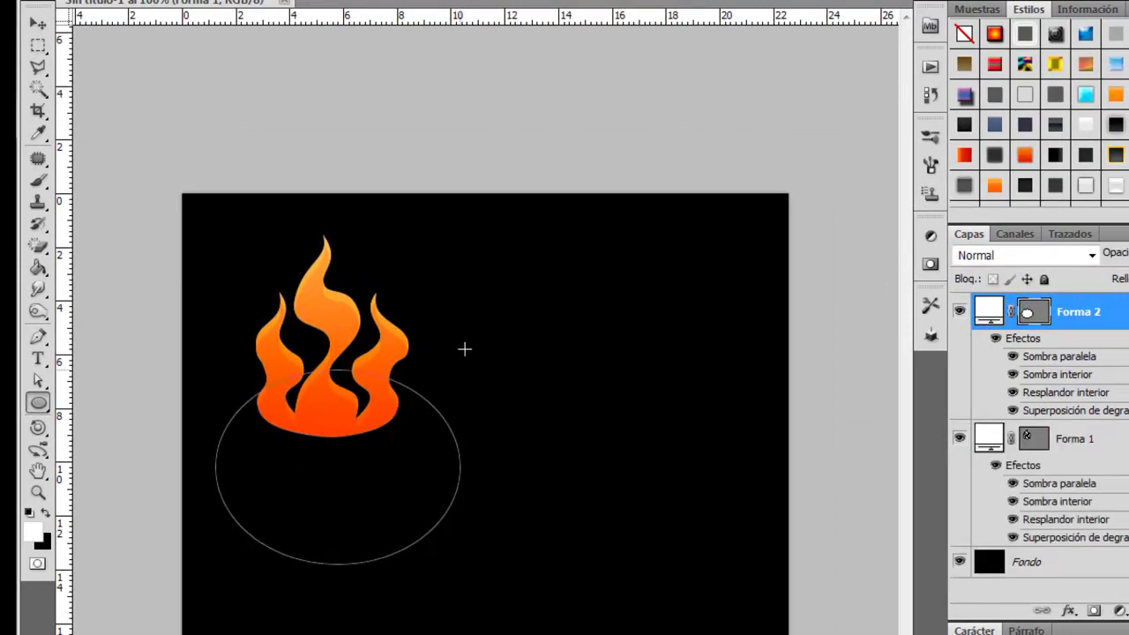
left_click(38, 23)
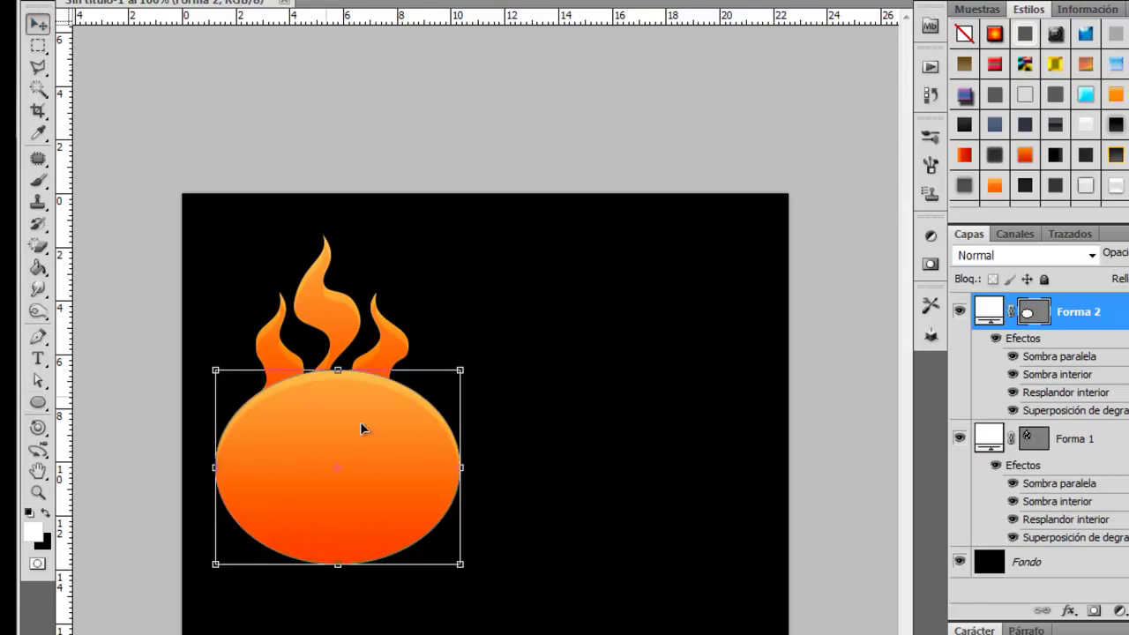
left_click_drag(463, 469, 417, 468)
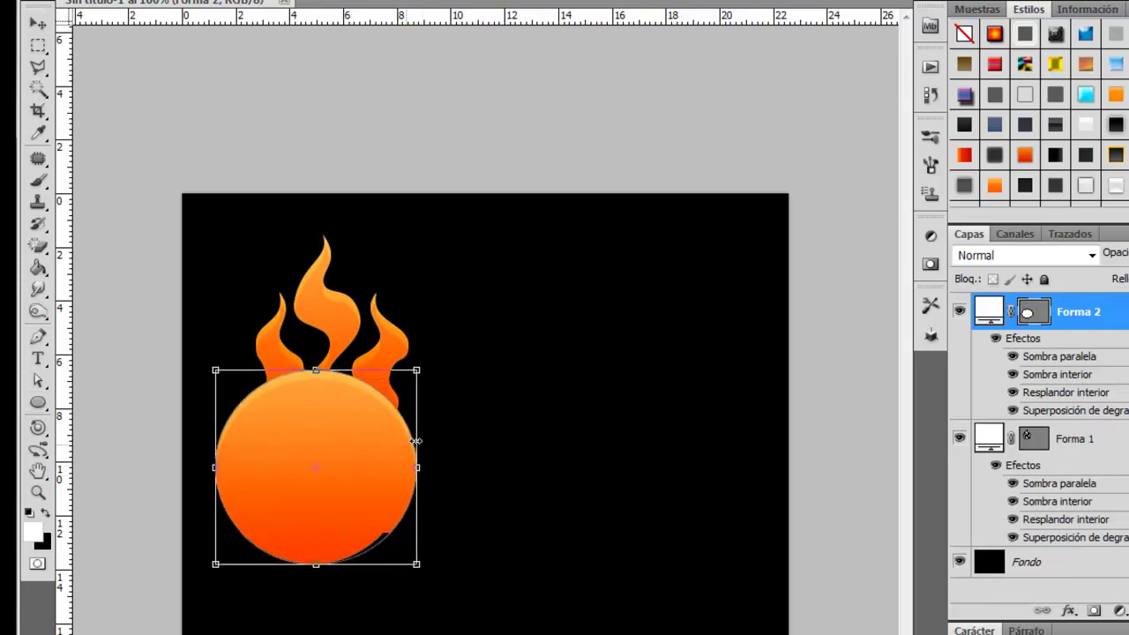
mouse_move(315, 563)
left_mouse_down()
mouse_move(315, 509)
mouse_move(316, 540)
left_mouse_up()
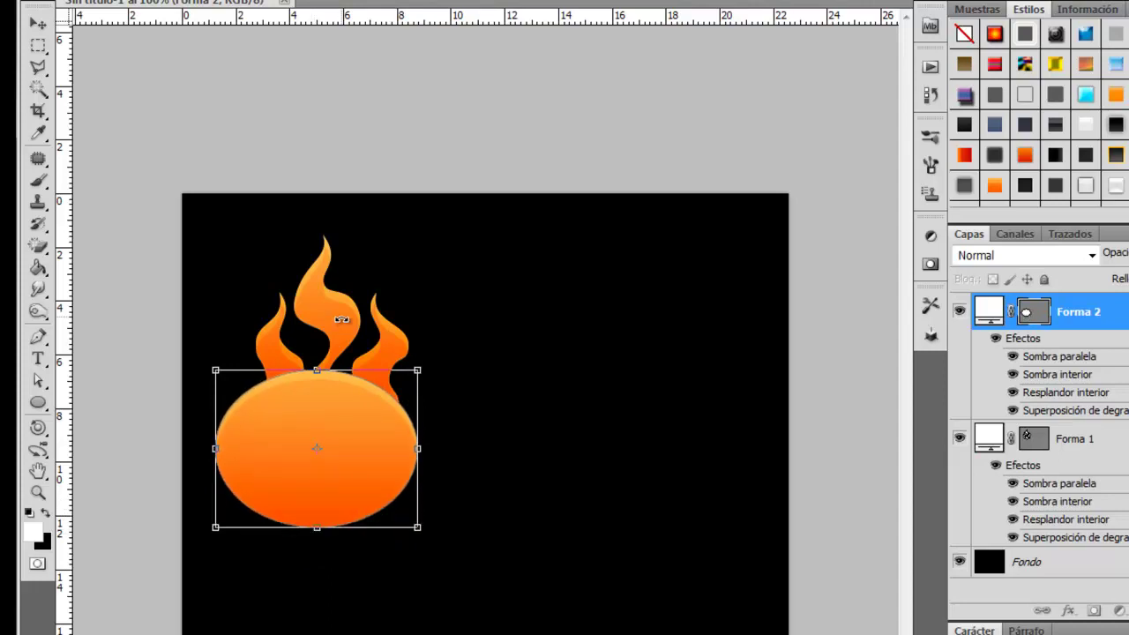
key("Return")
Shift the flames slightly left, widen them on both sides and shorten them from the top.
left_click_drag(337, 305, 322, 299)
key("ctrl+t")
left_click_drag(240, 334, 231, 335)
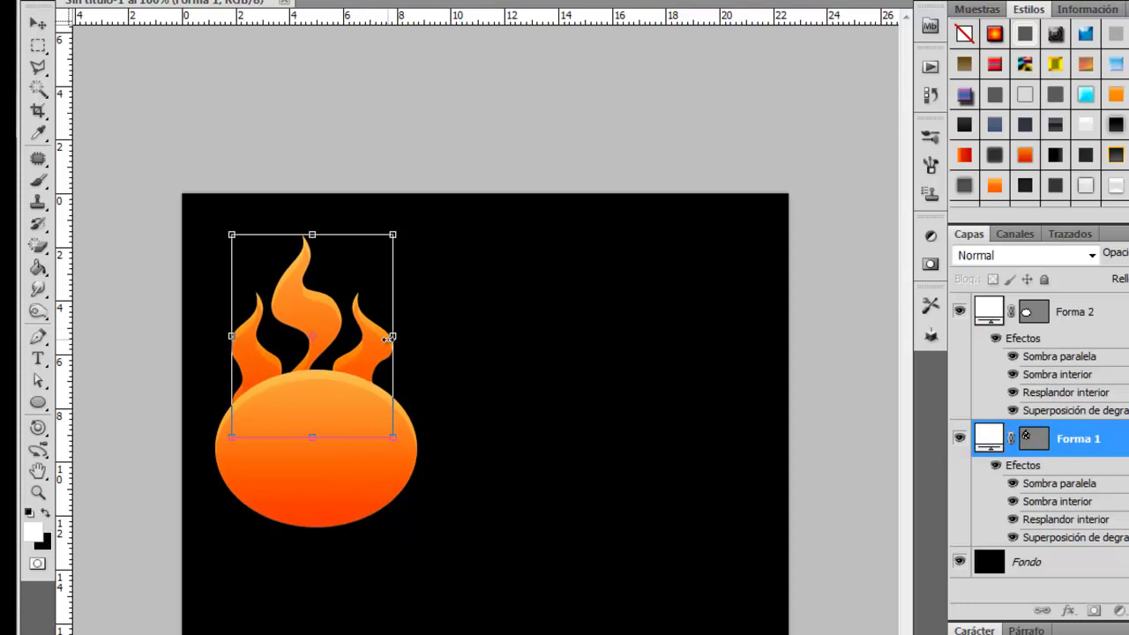
left_click_drag(388, 338, 412, 337)
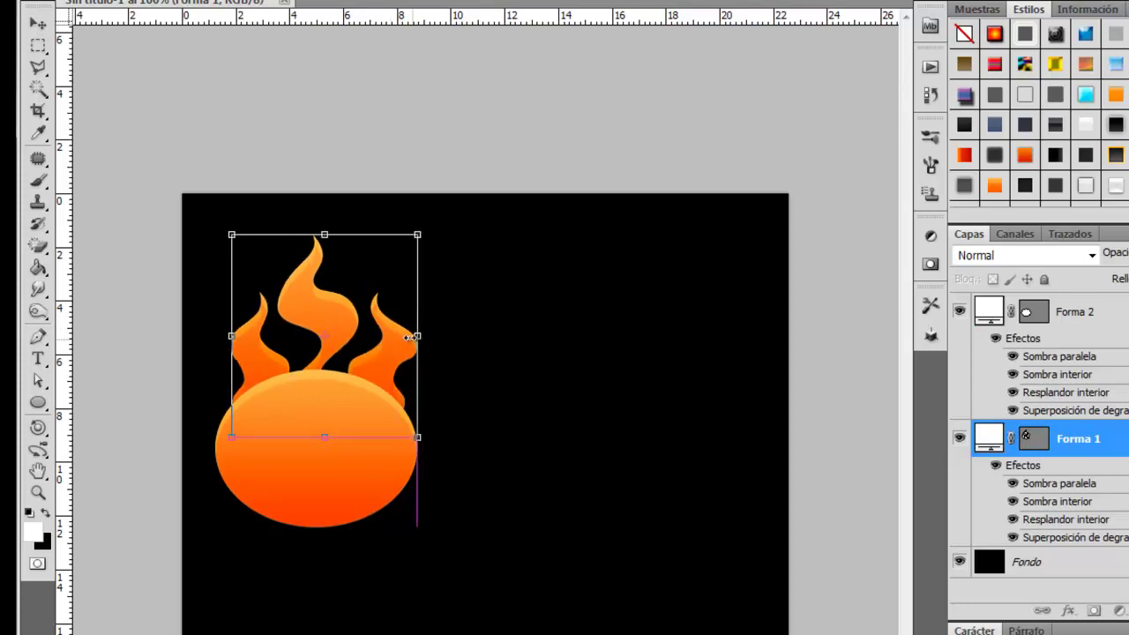
left_click_drag(323, 227, 321, 243)
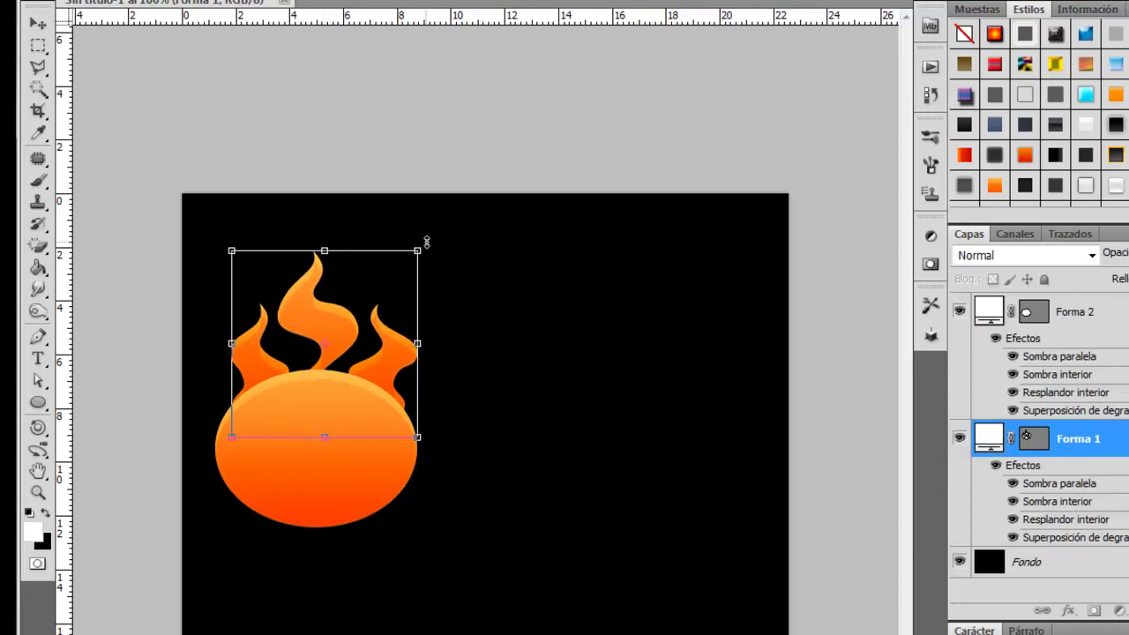
key("Return")
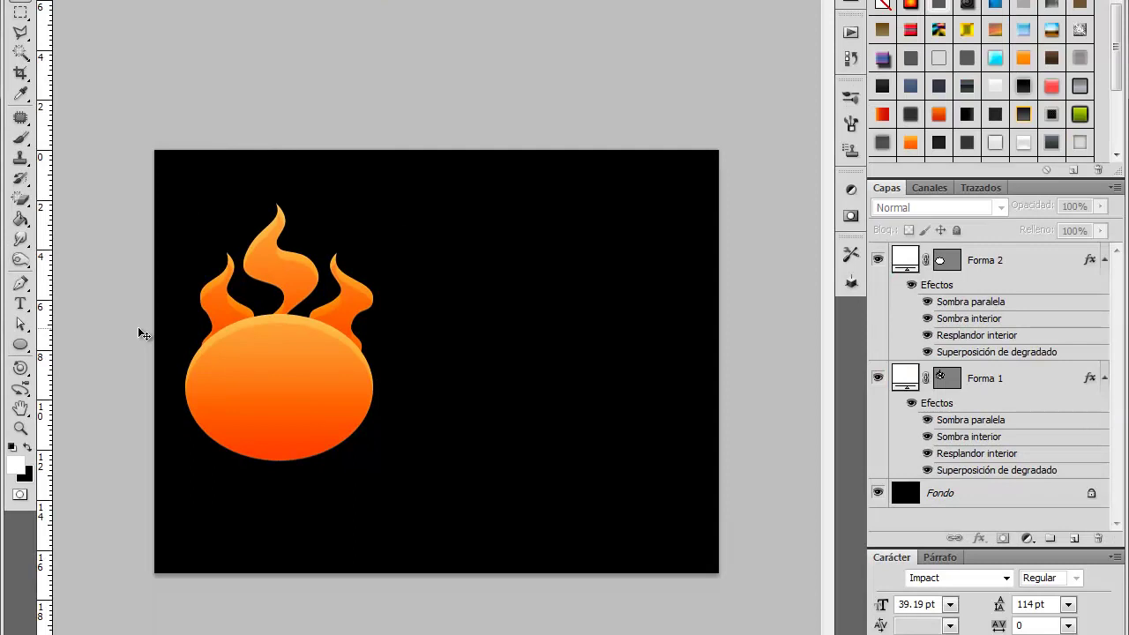
Pick the speech-bubble shape from the Custom Shape picker.
left_click_drag(20, 344, 102, 431)
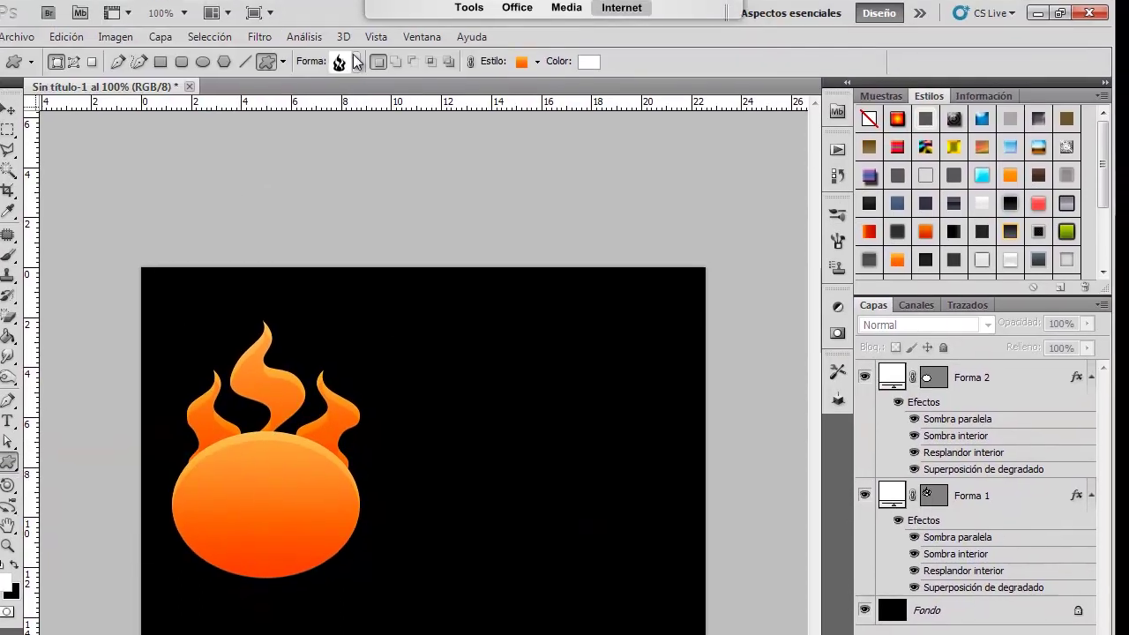
left_click(355, 64)
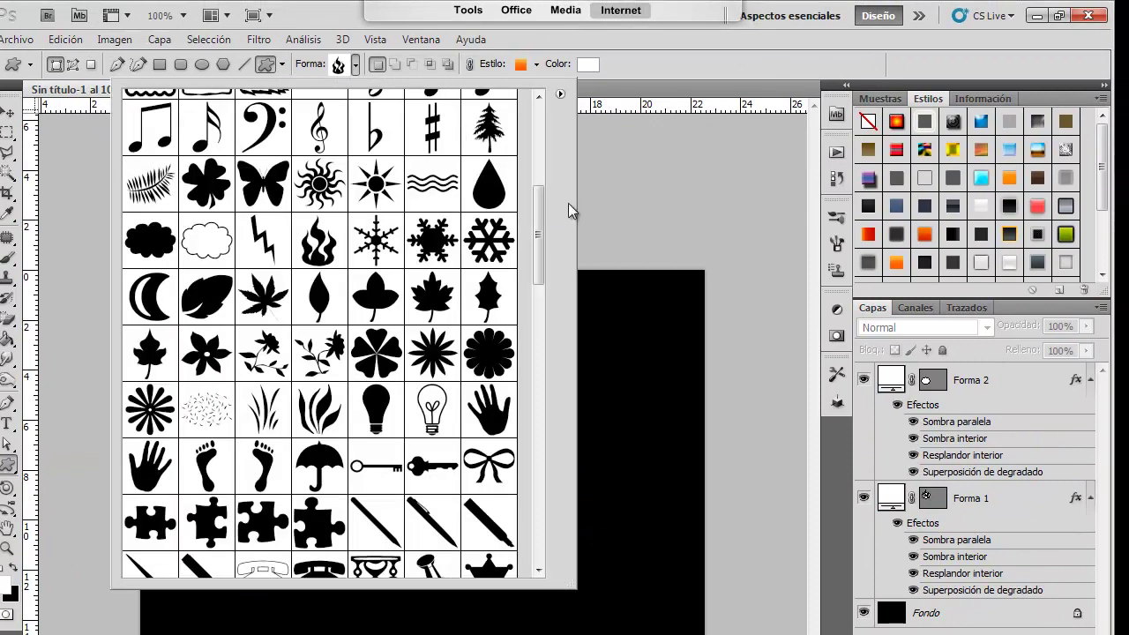
left_click_drag(537, 200, 557, 461)
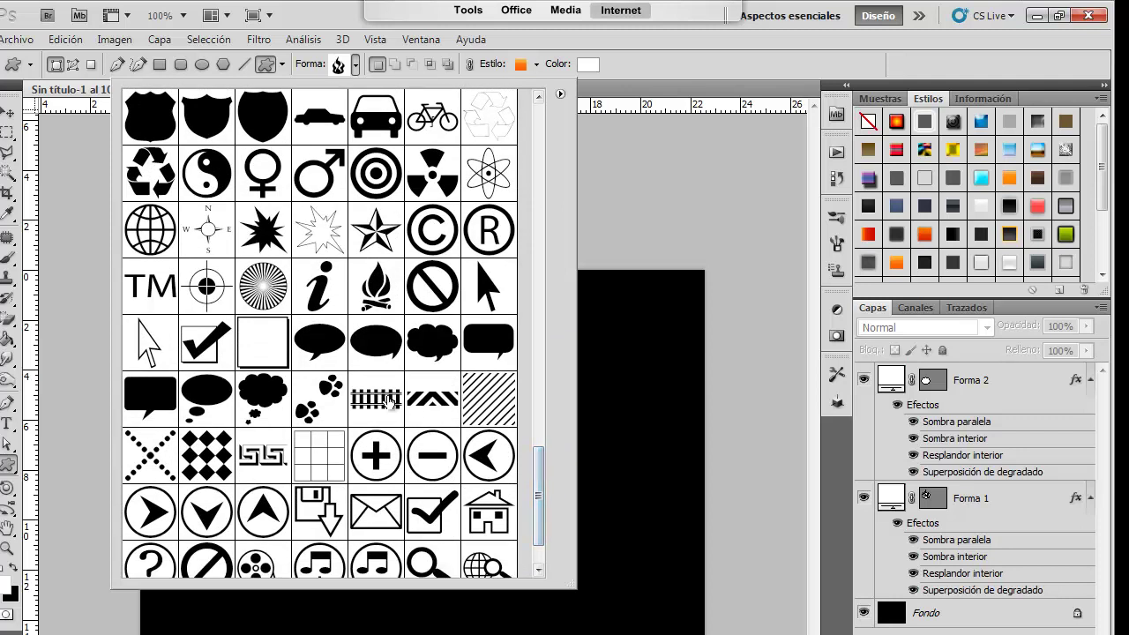
left_click(316, 351)
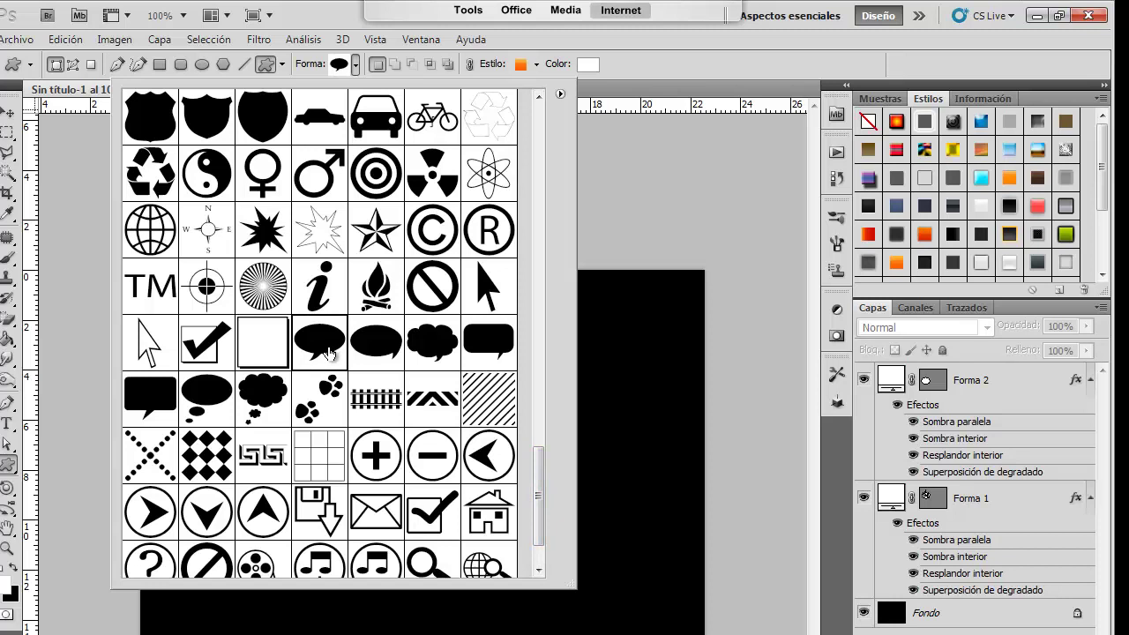
left_click(653, 52)
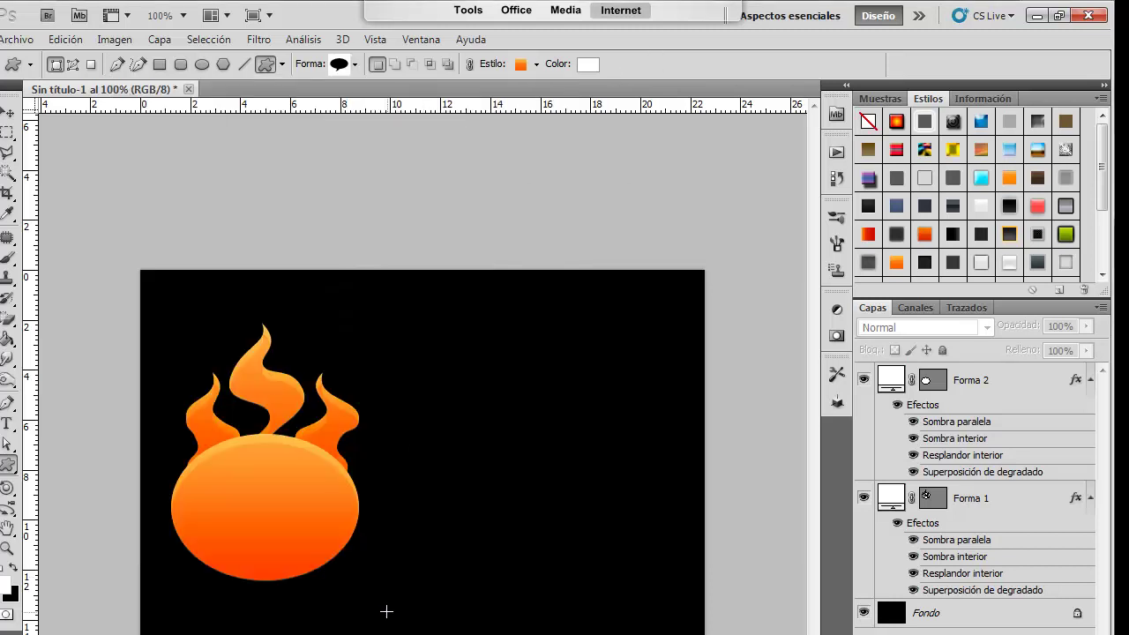
Draw a speech bubble as Forma 3, clear its style, place it on the orange ball and narrow it.
mouse_move(413, 559)
left_mouse_down()
mouse_move(528, 475)
mouse_move(496, 491)
mouse_move(466, 517)
mouse_move(544, 473)
mouse_move(479, 508)
mouse_move(530, 489)
left_mouse_up()
left_click(8, 111)
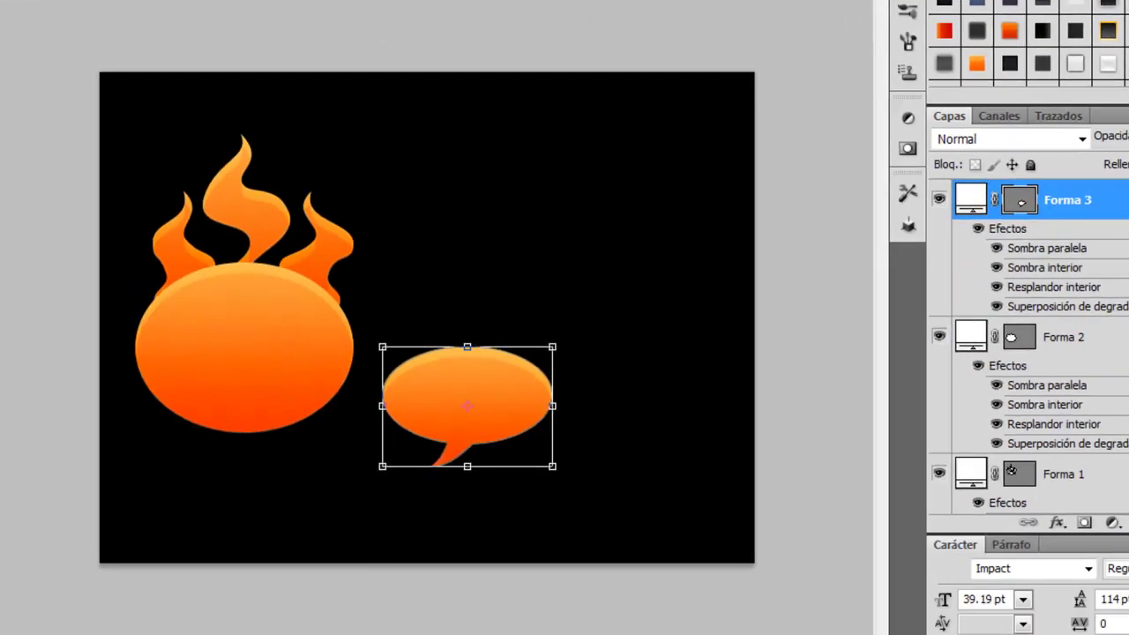
left_click(642, 227)
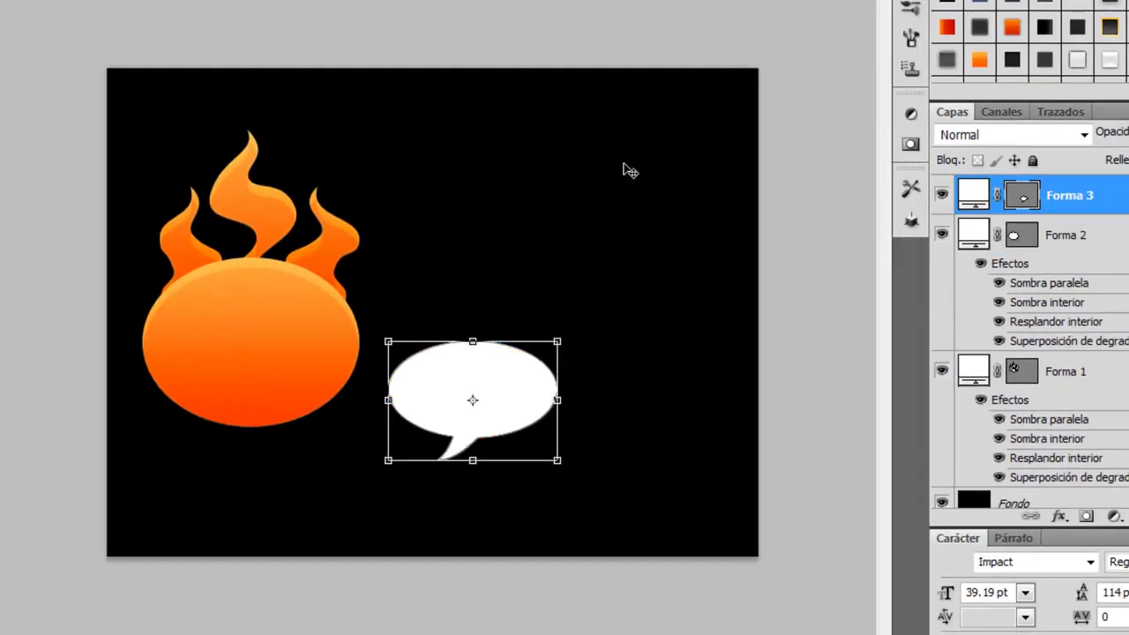
mouse_move(516, 397)
left_mouse_down()
mouse_move(315, 346)
mouse_move(306, 354)
left_mouse_up()
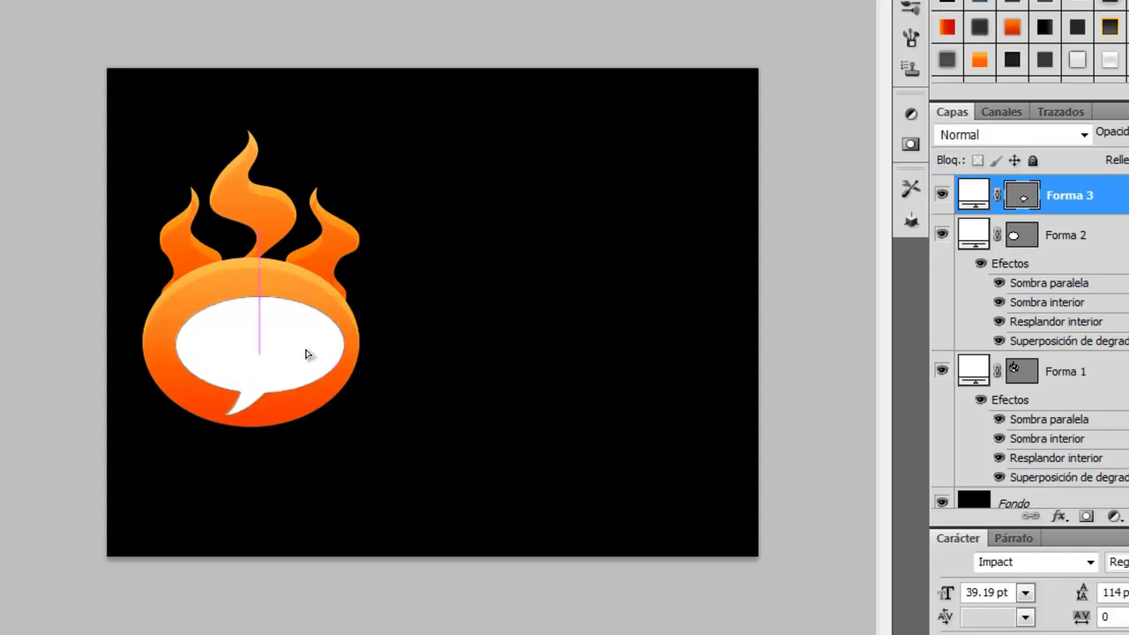
key("ctrl+t")
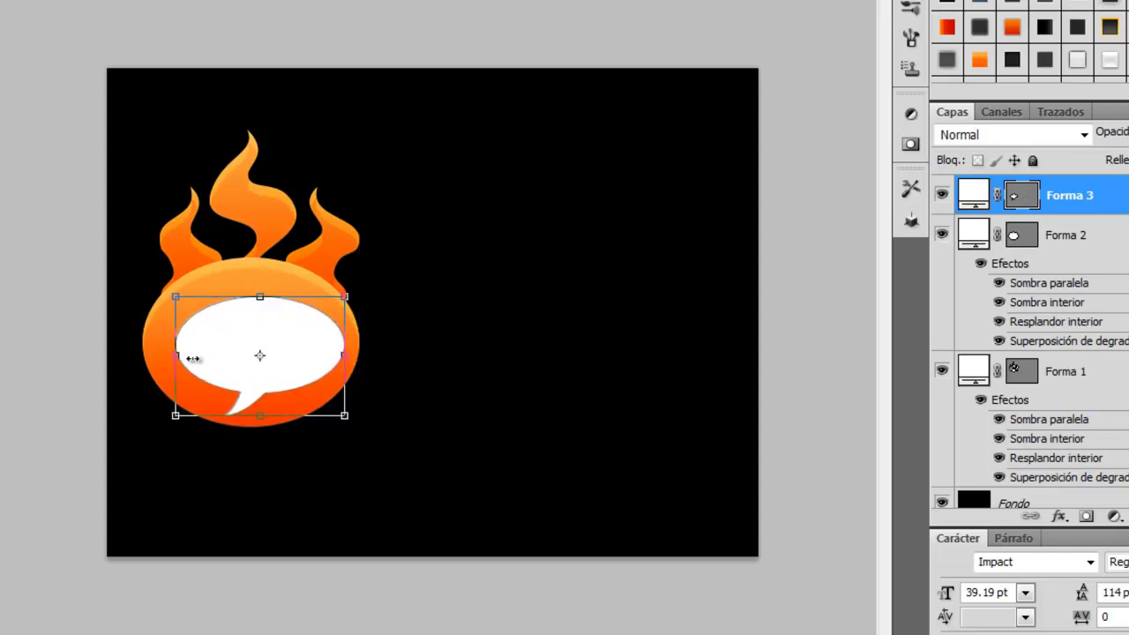
left_click_drag(177, 357, 191, 357)
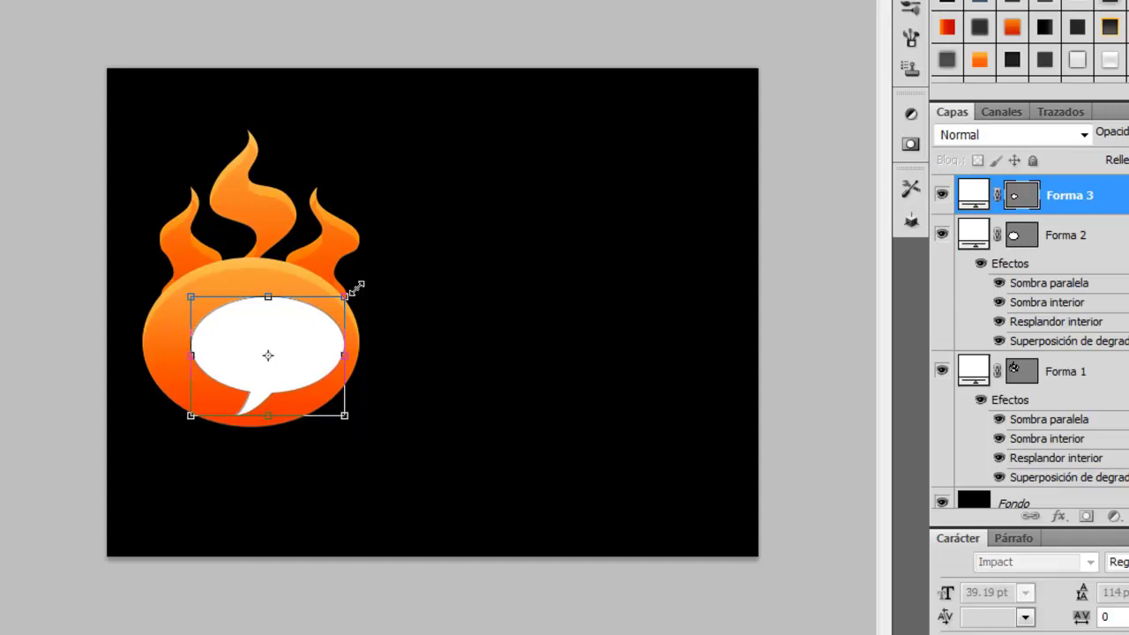
Fill the Forma 3 speech bubble with black (R0 G0 B0), then deselect it.
double_click(975, 191)
left_click_drag(977, 30, 754, 346)
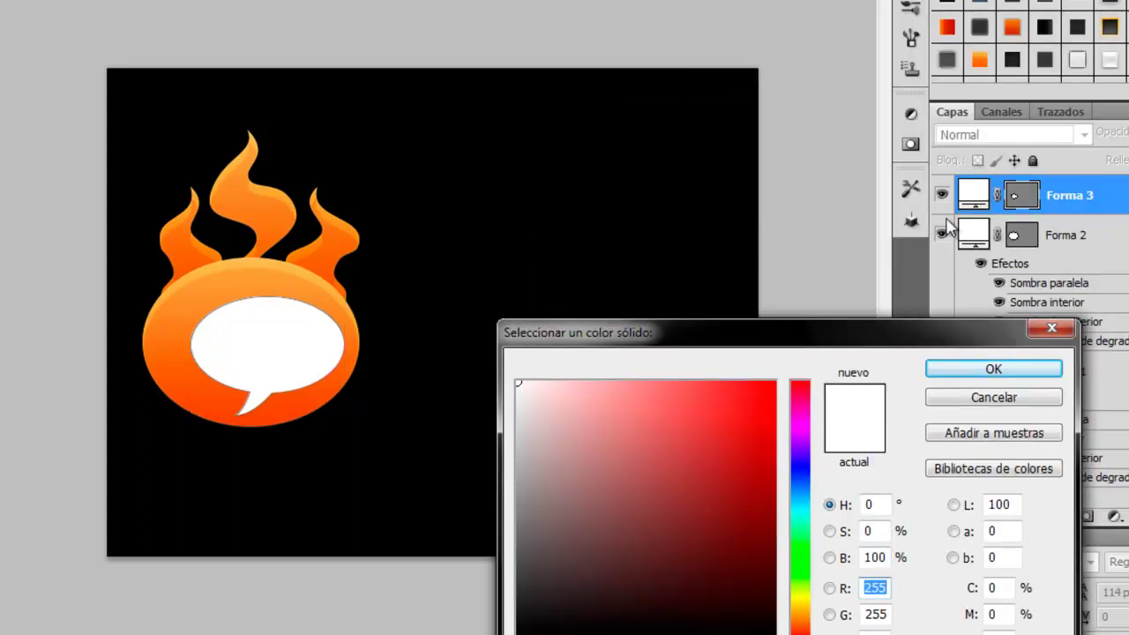
left_click_drag(607, 538, 520, 633)
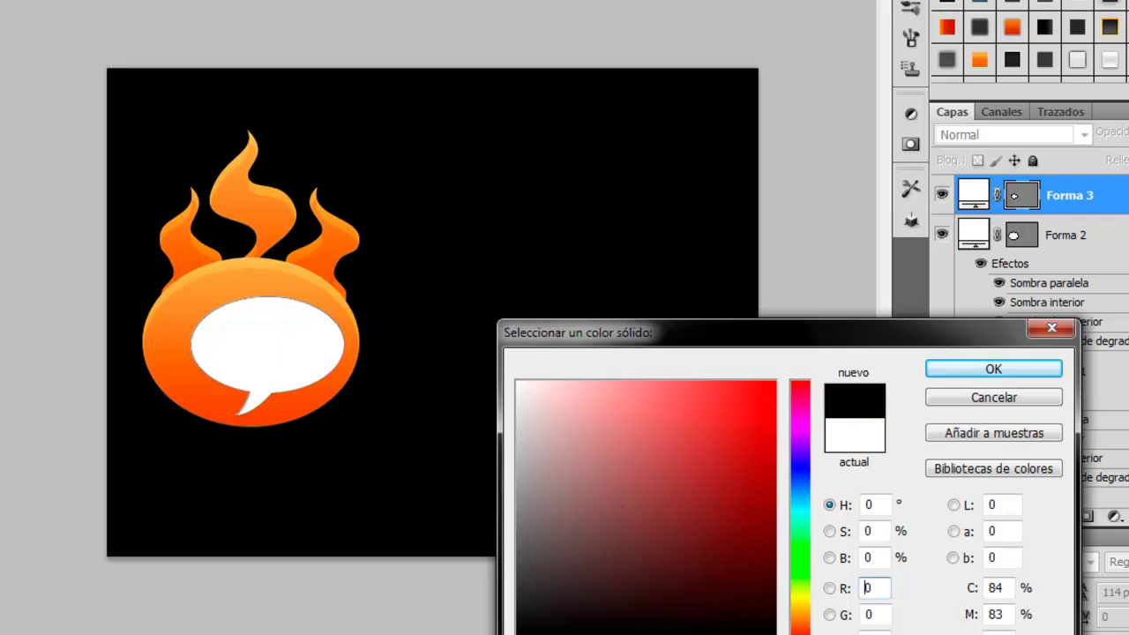
left_click(994, 370)
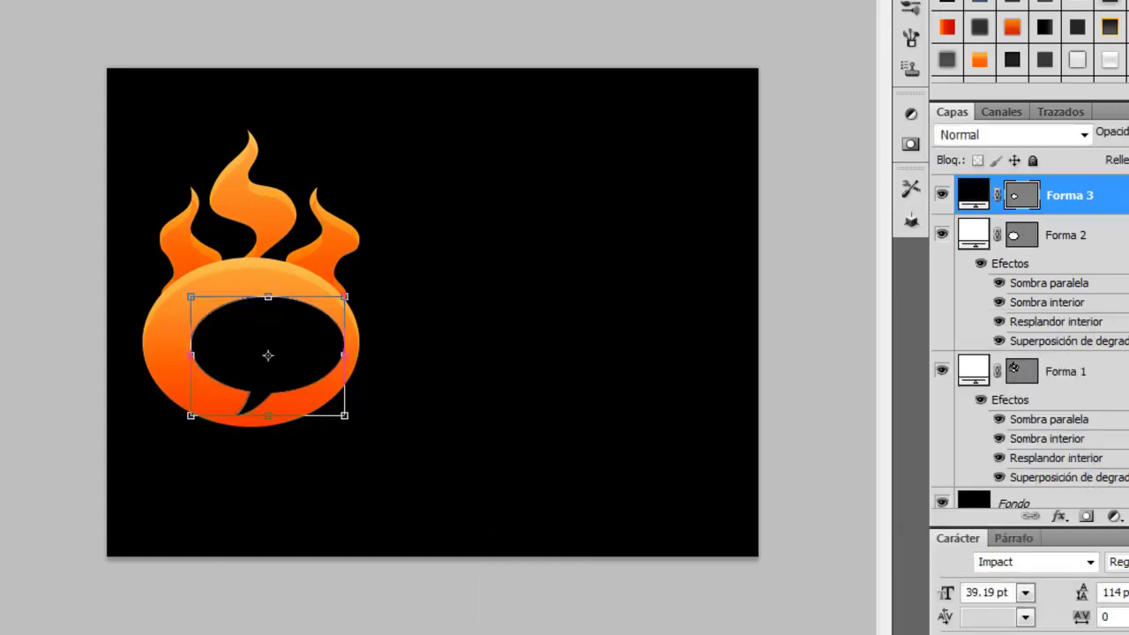
left_click(242, 219)
key("ctrl+minus")
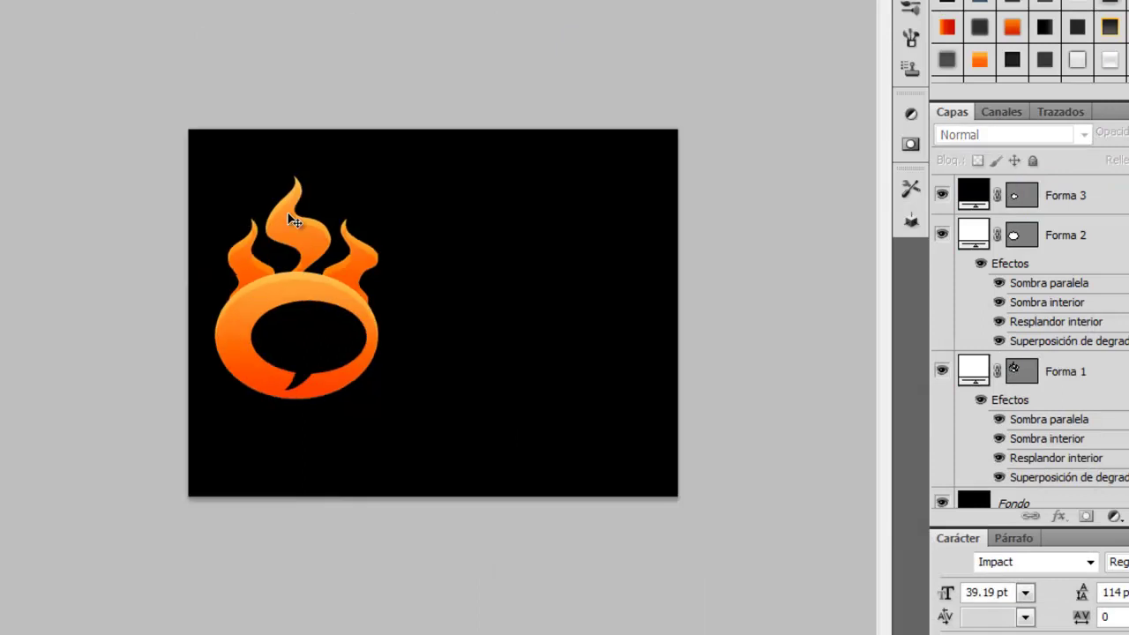
key("ctrl+plus")
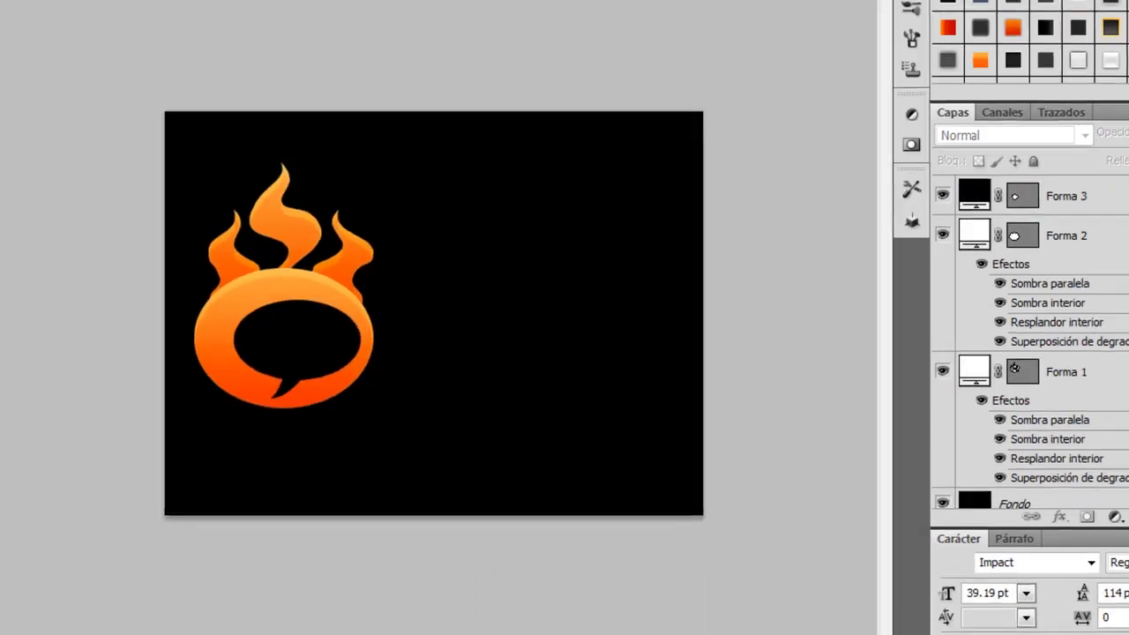
Set the Type tool to Impact Regular at 80 pt and click the canvas to start text.
left_click(40, 311)
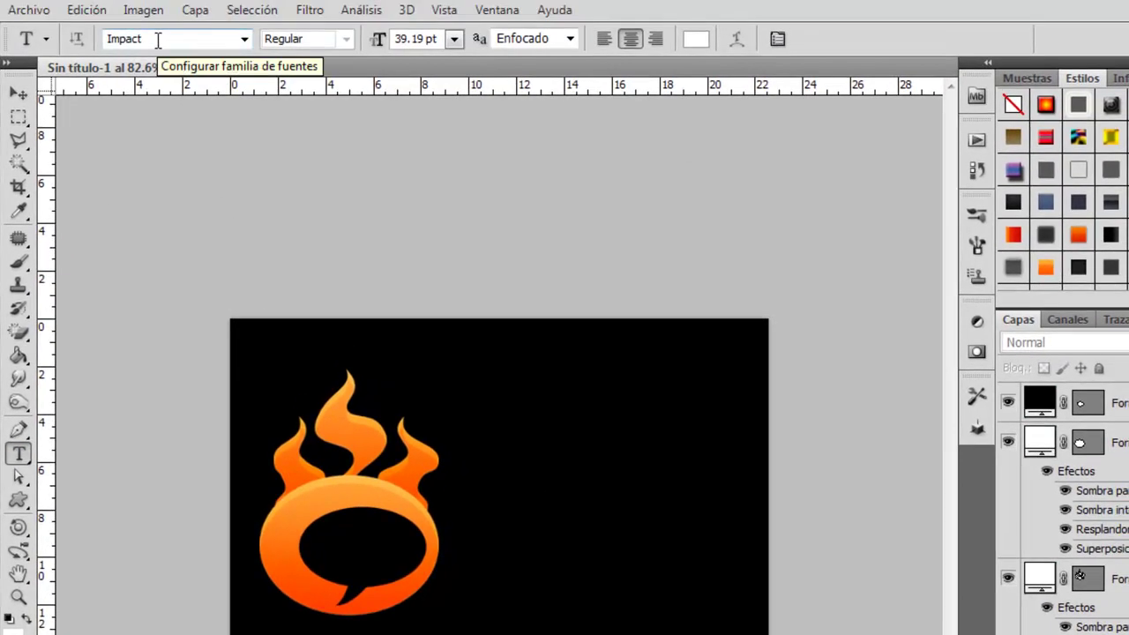
left_click(158, 39)
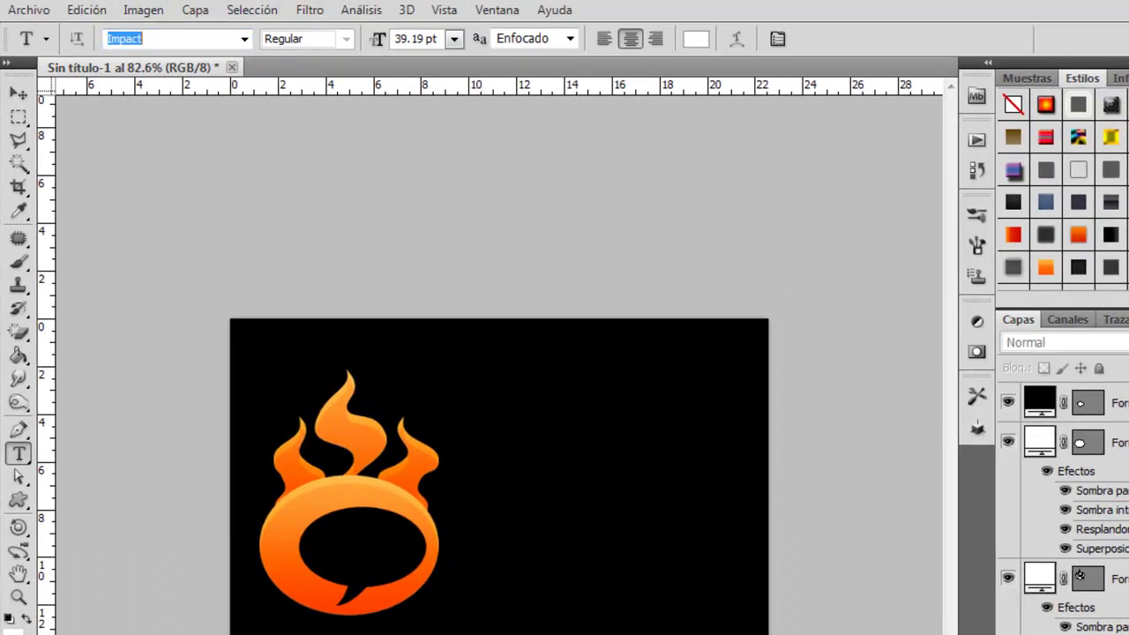
left_click(1079, 574)
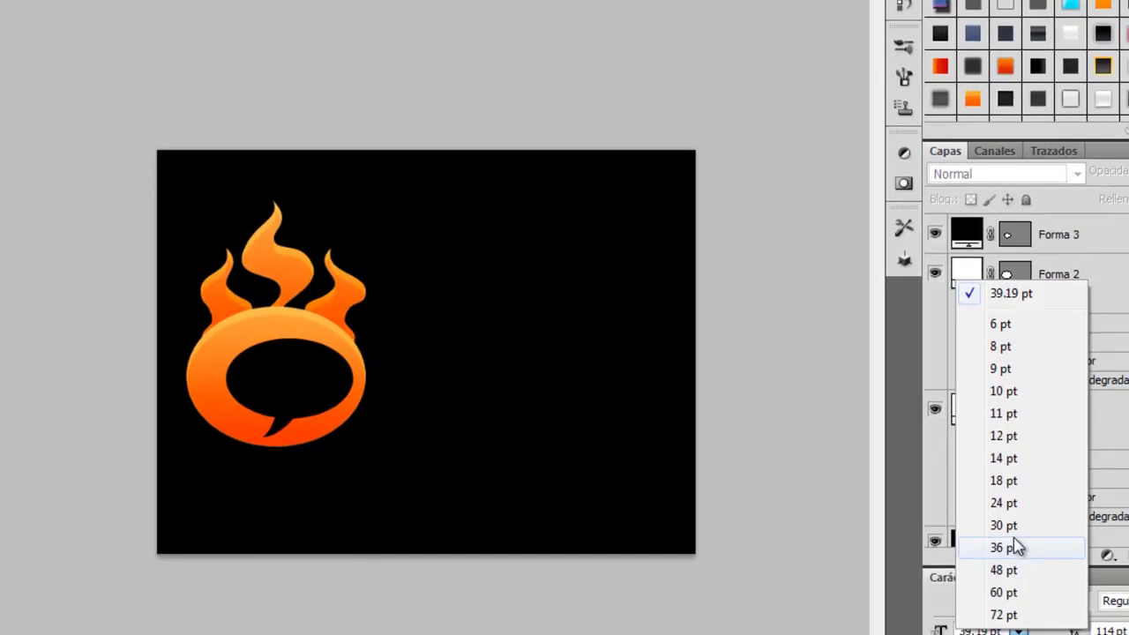
left_click(862, 535)
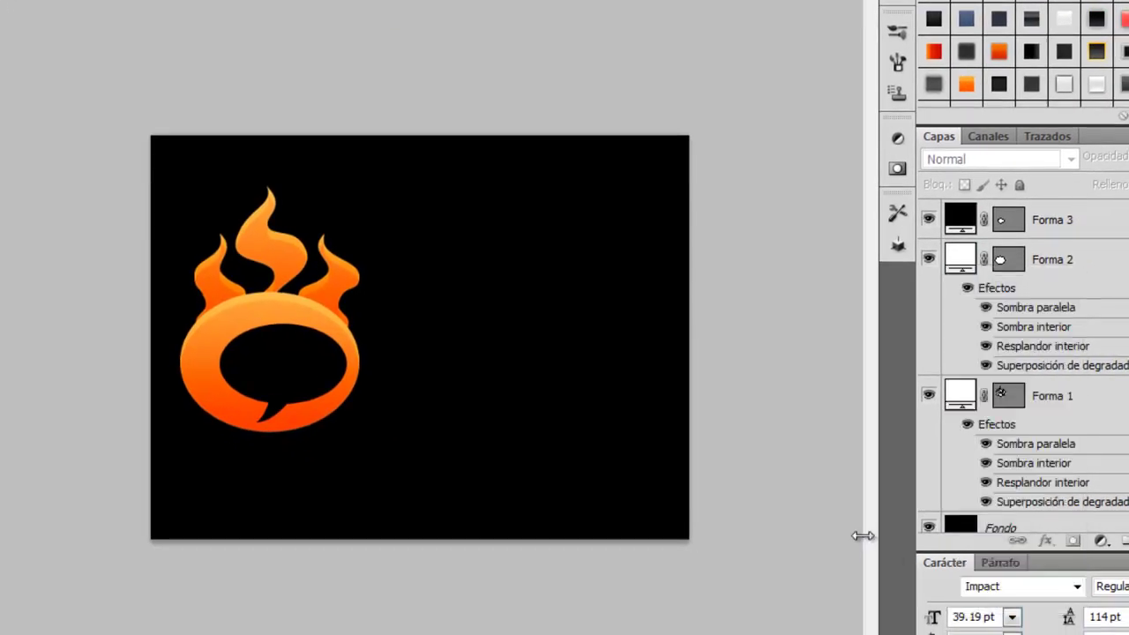
double_click(979, 614)
type("80")
key("Return")
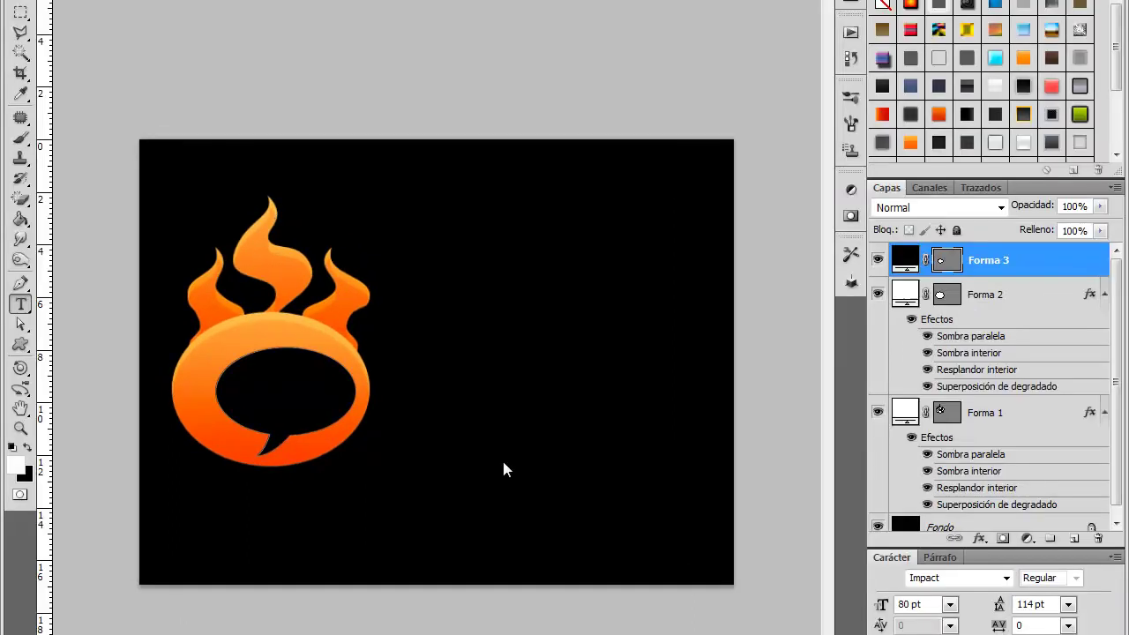
left_click(474, 412)
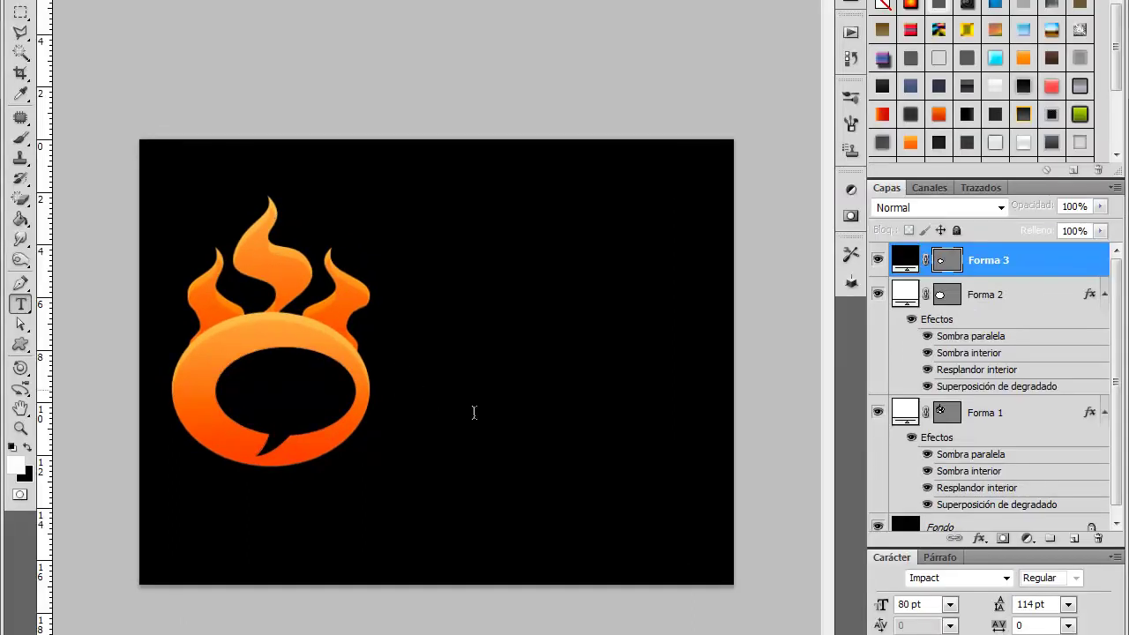
Type the white Impact word 'Forum' and place a duplicate copy directly beside it.
type("Forum")
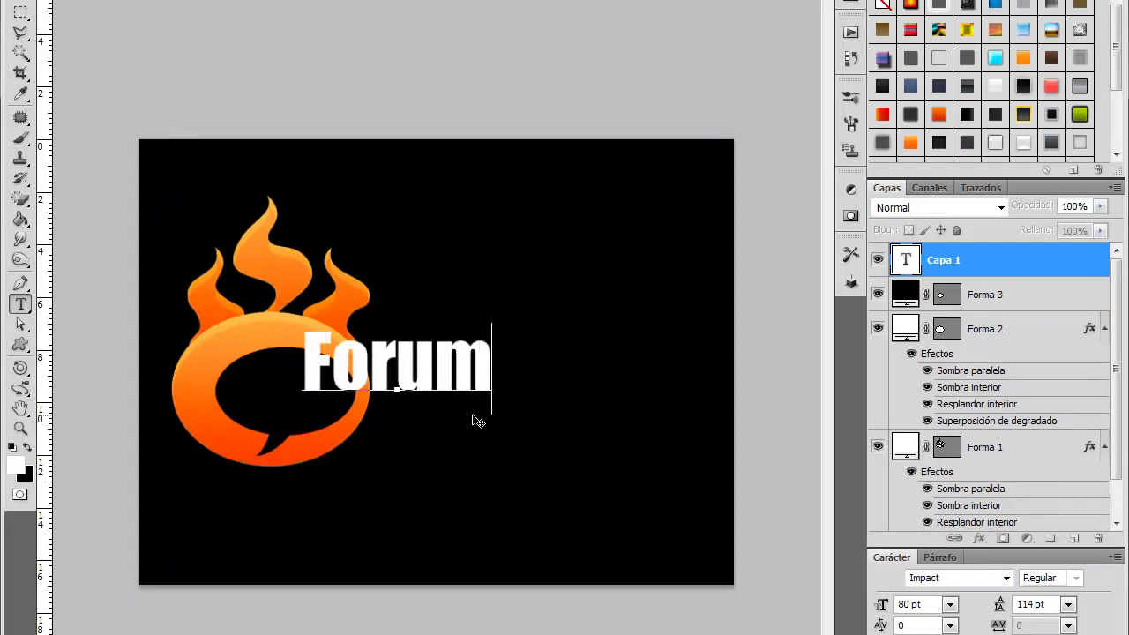
left_click(22, 4)
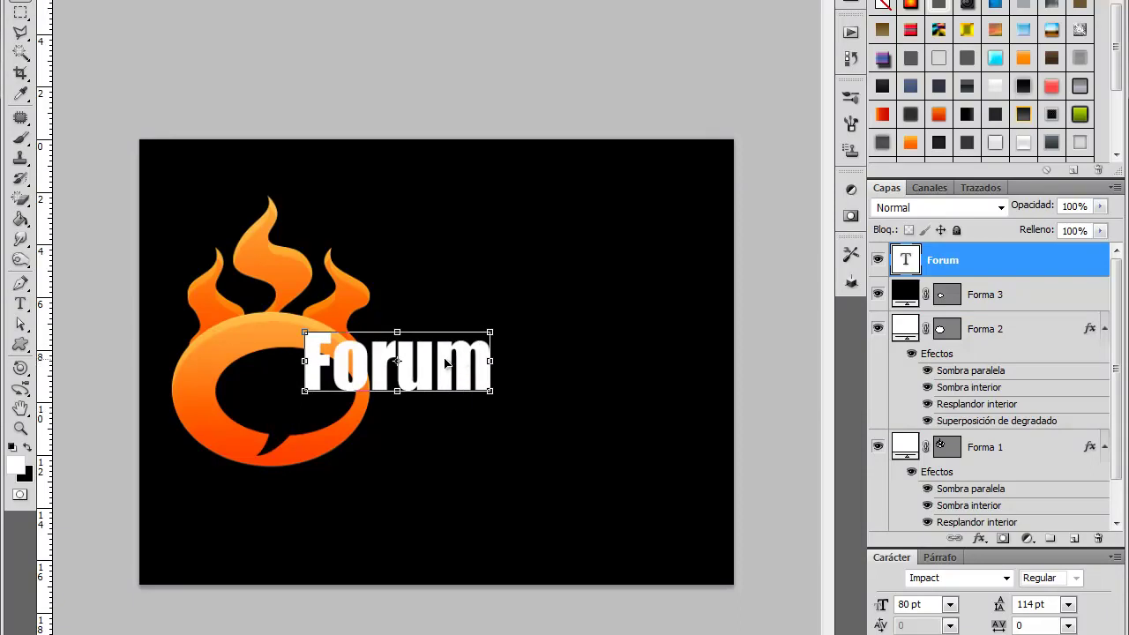
left_click_drag(445, 362, 669, 358)
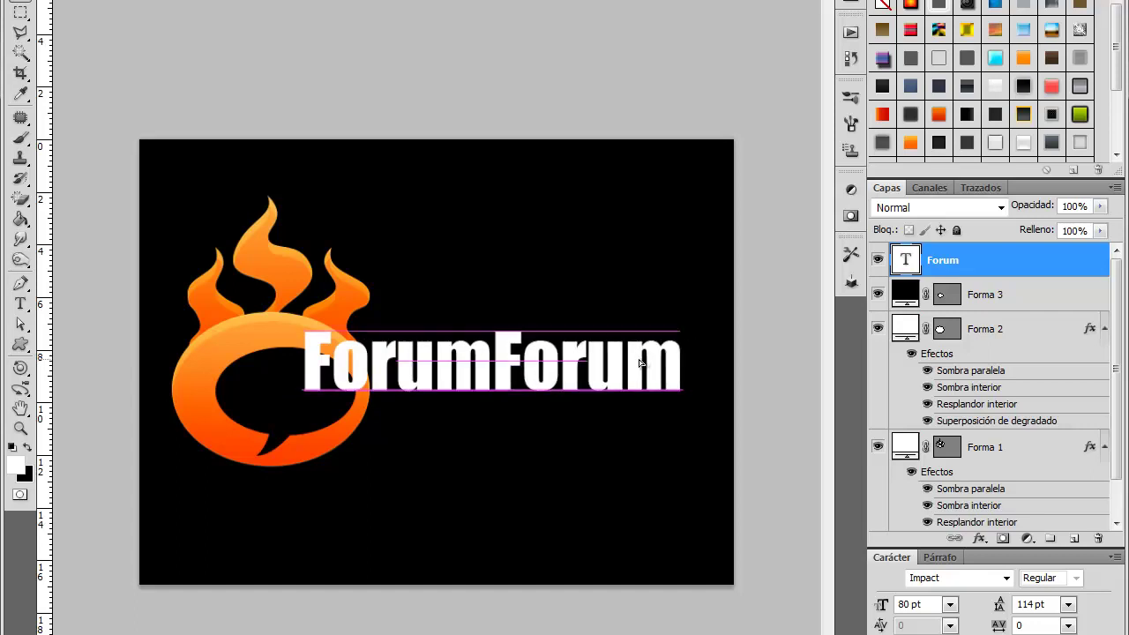
left_click_drag(669, 358, 631, 360)
Retype the copied word as 'Fire' and space it right after 'Forum'.
double_click(906, 260)
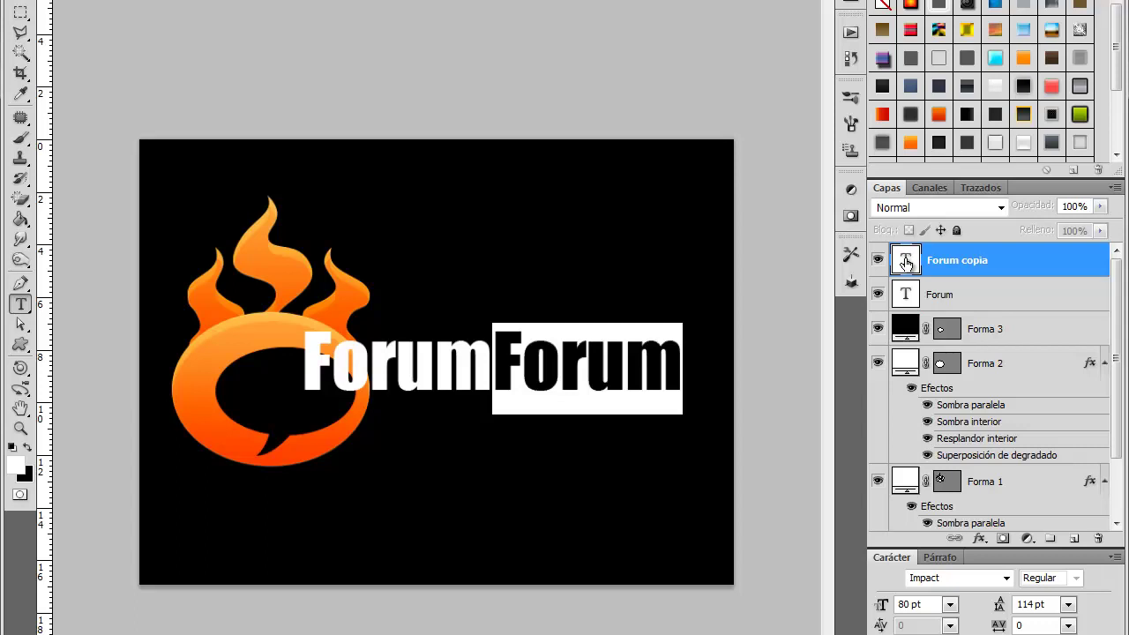
type("F")
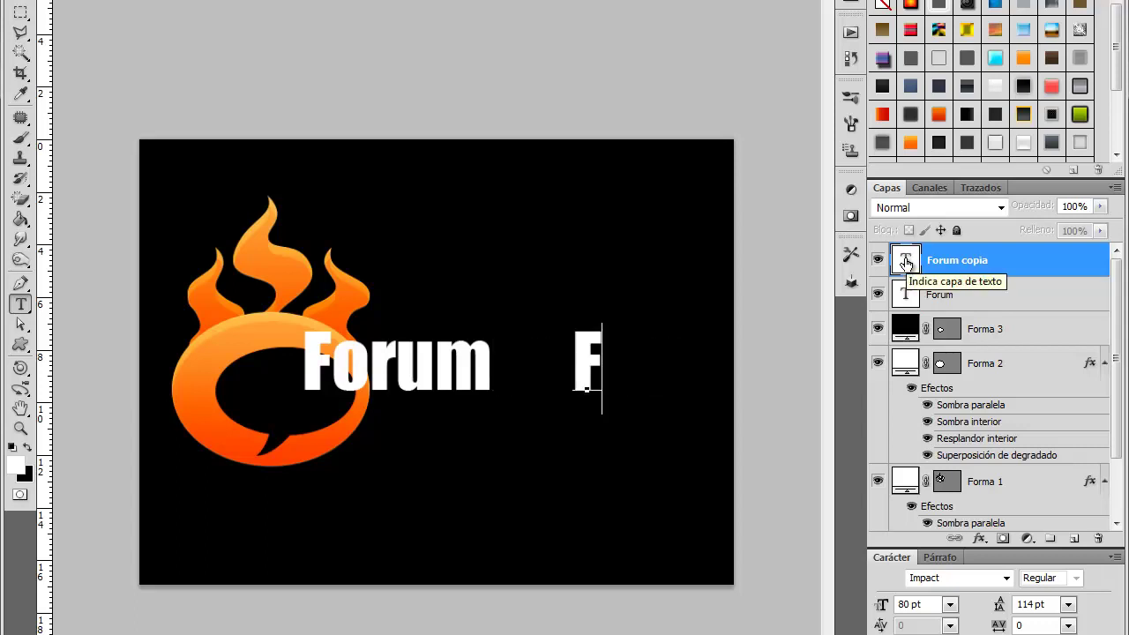
type("ire")
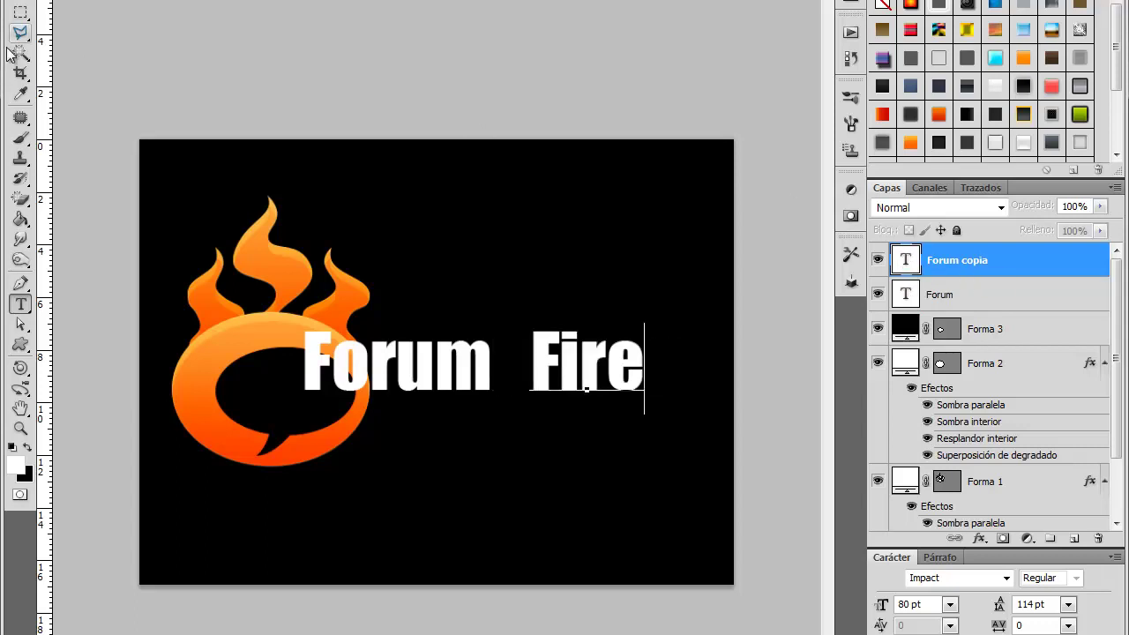
left_click(20, 3)
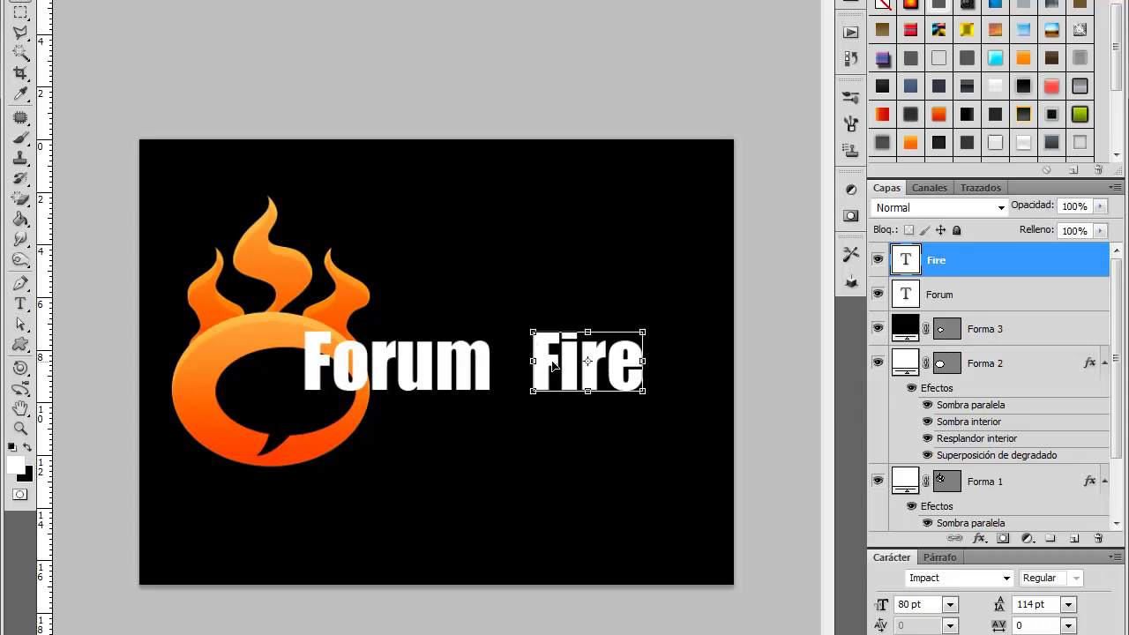
left_click_drag(570, 381, 617, 379)
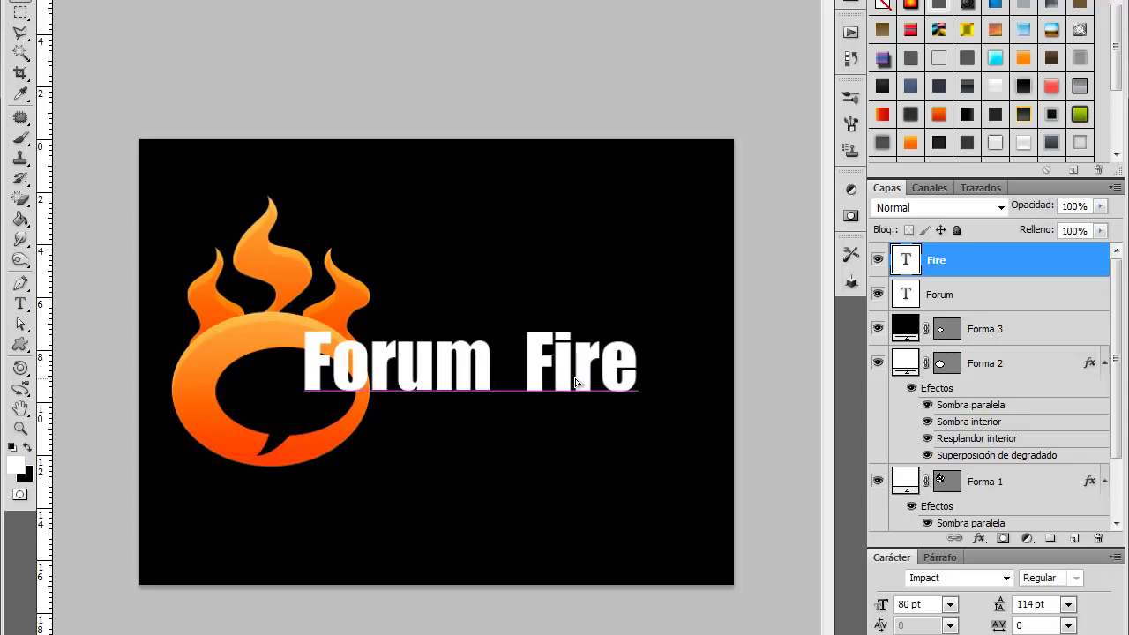
left_click_drag(417, 366, 503, 373)
left_click_drag(636, 370, 648, 369)
Give 'Fire' the orange flame style from the Styles panel and deselect it.
key("ctrl+t")
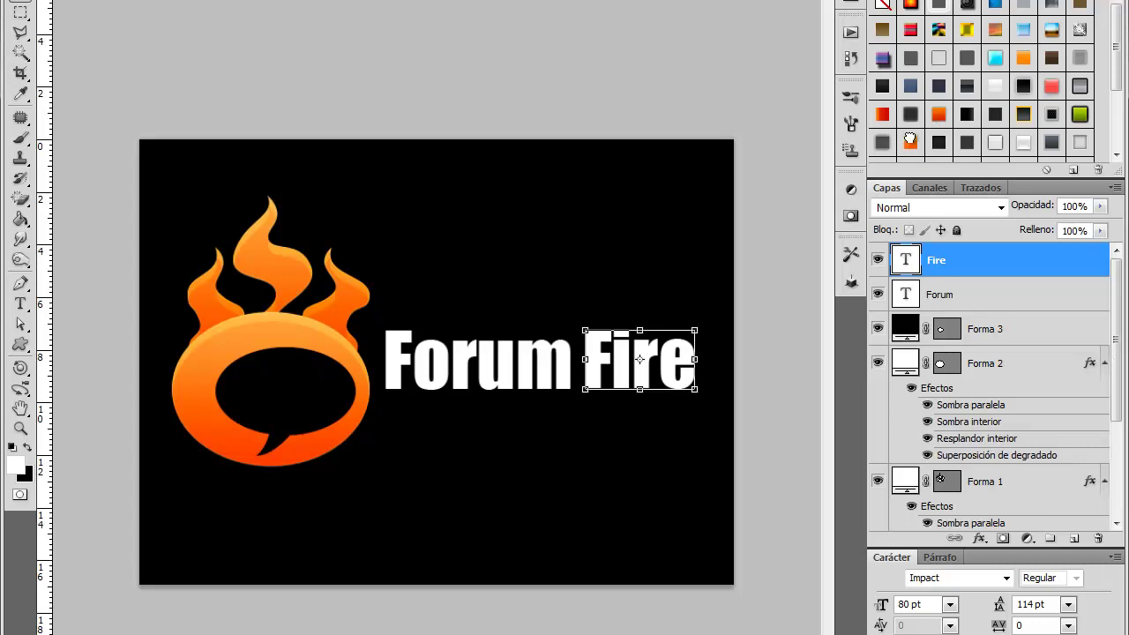
left_click(910, 139)
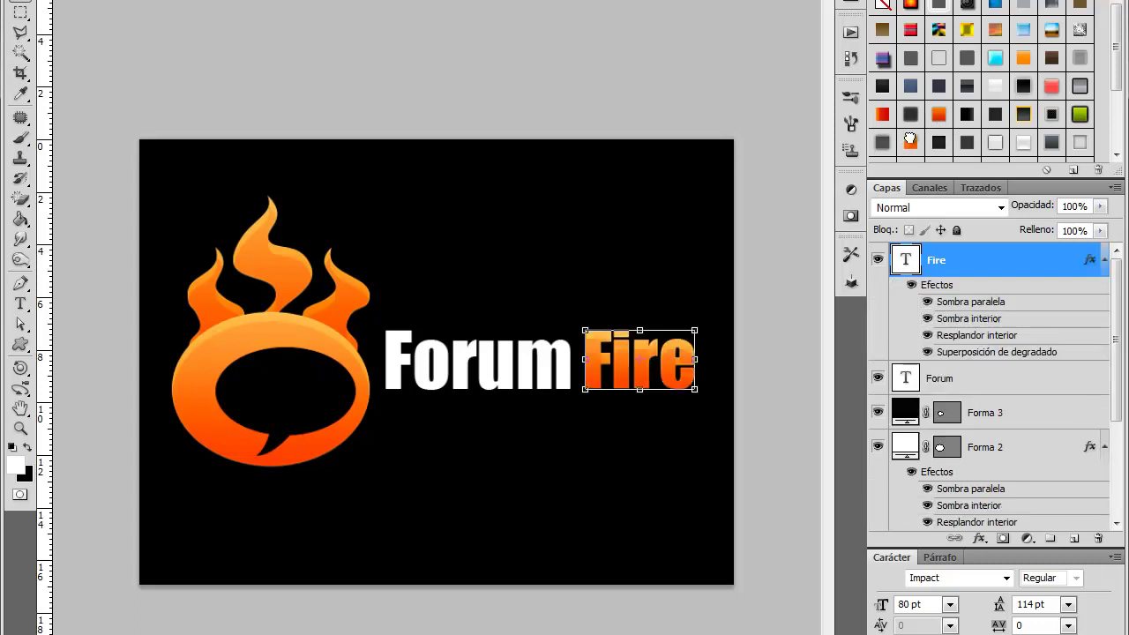
left_click(610, 85)
left_click(20, 304)
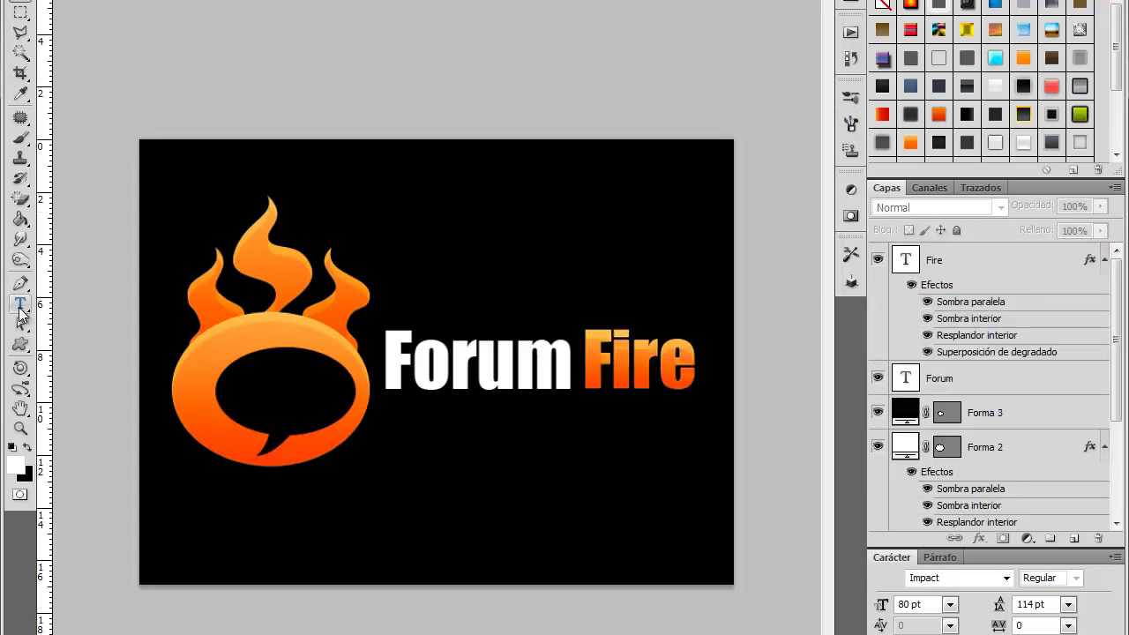
Add a 24 pt tagline 'El mejor de la web' below the title.
left_click(536, 440)
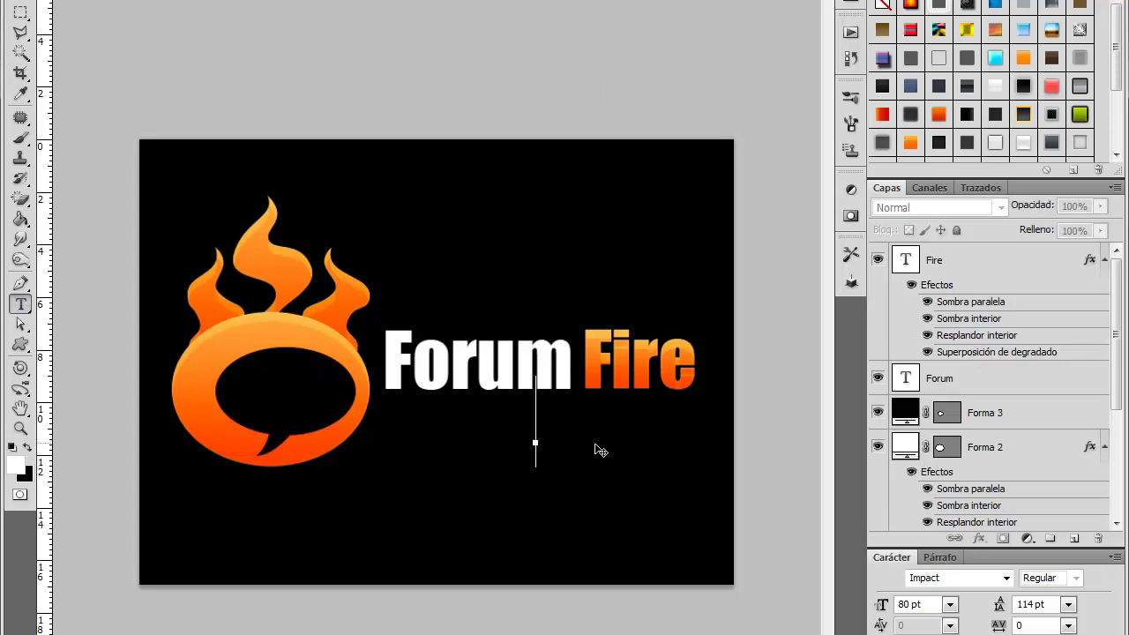
left_click(949, 604)
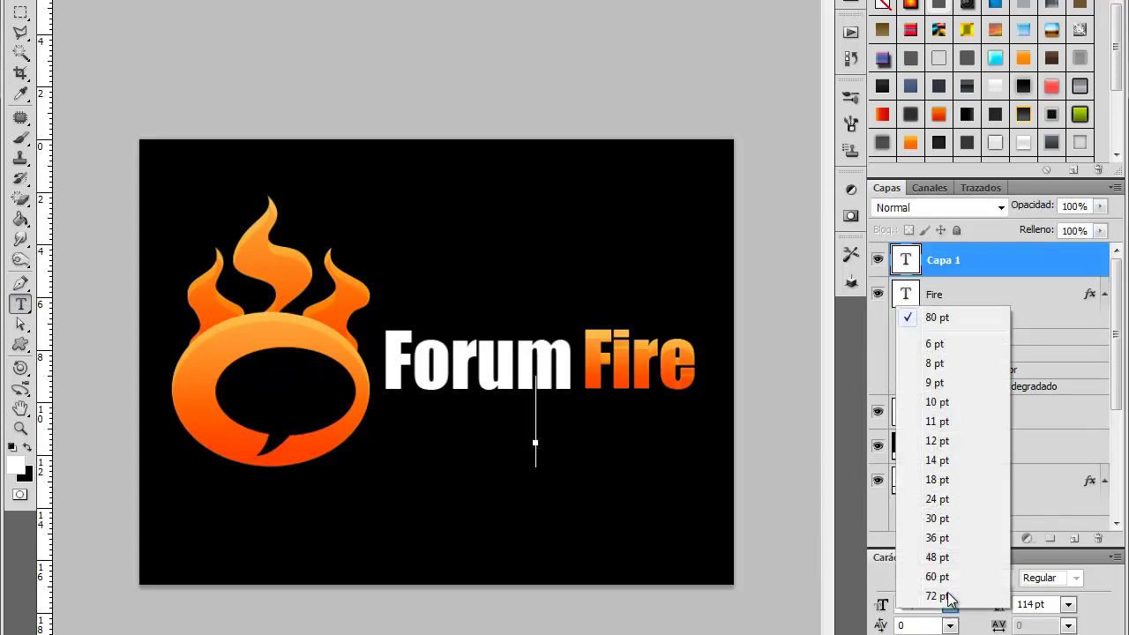
left_click(939, 499)
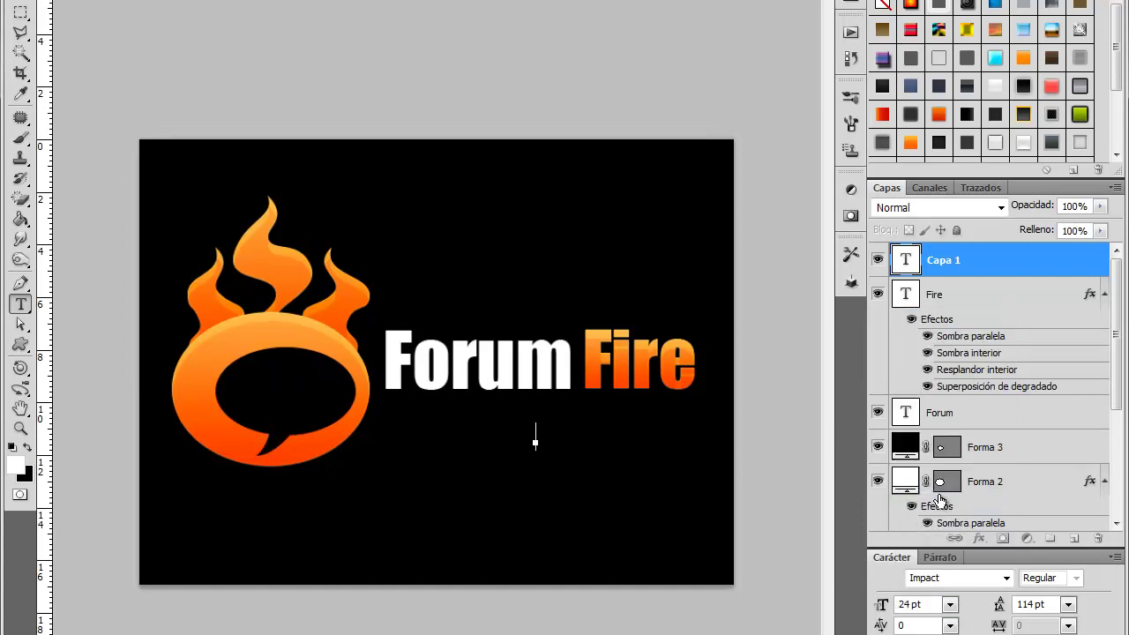
type("El mejor de l")
type("aweb")
left_click(21, 5)
Move the tagline under 'Fire', right-aligned, and scale it up to about 30.55 pt.
left_click_drag(569, 421, 649, 414)
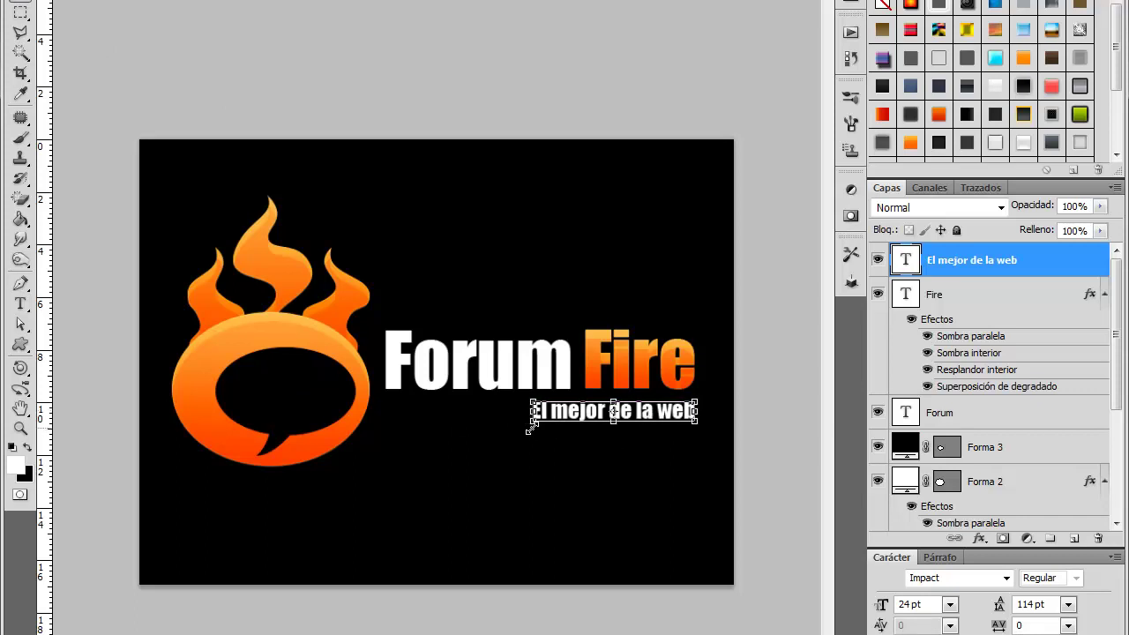
left_click_drag(527, 429, 485, 434)
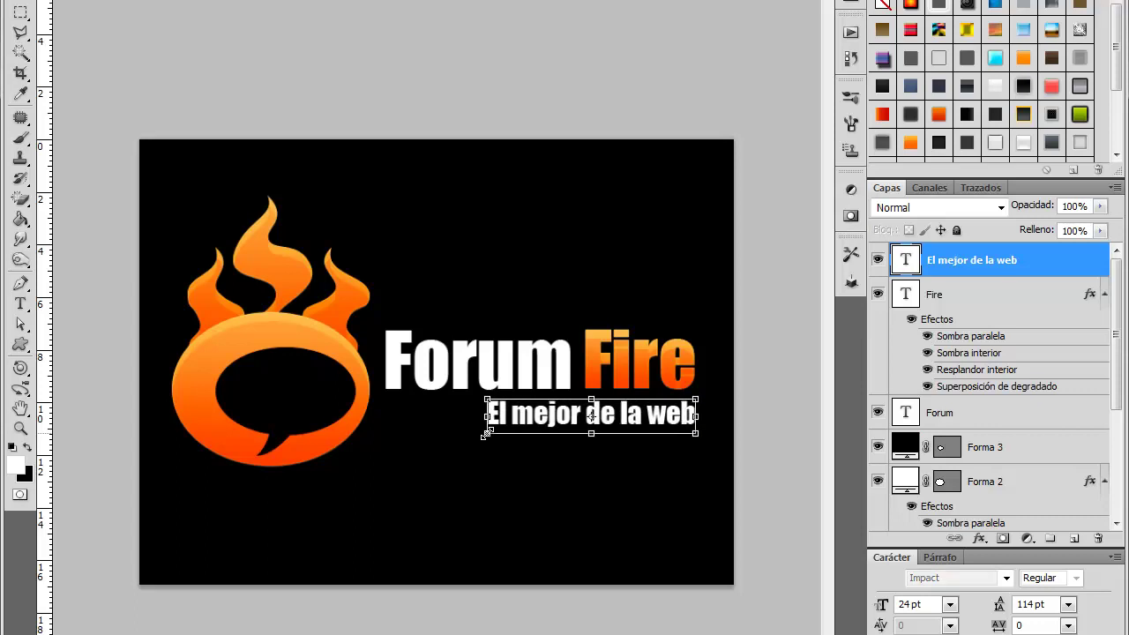
key("Return")
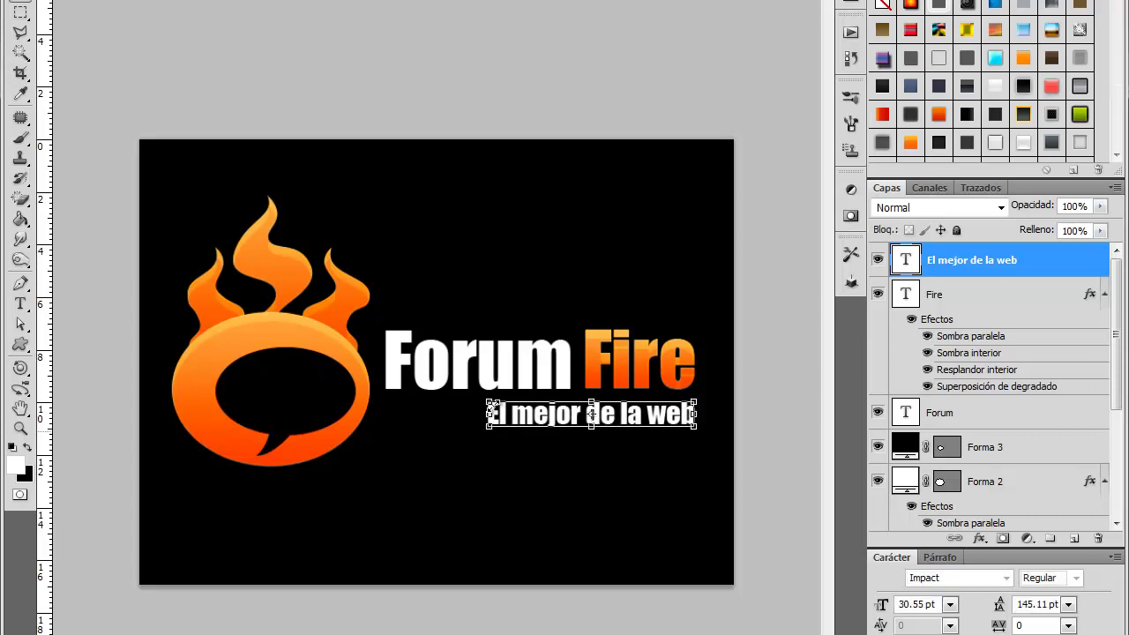
Draw a small white inverted-triangle custom shape (Forma 4) below the tagline.
left_click(151, 85)
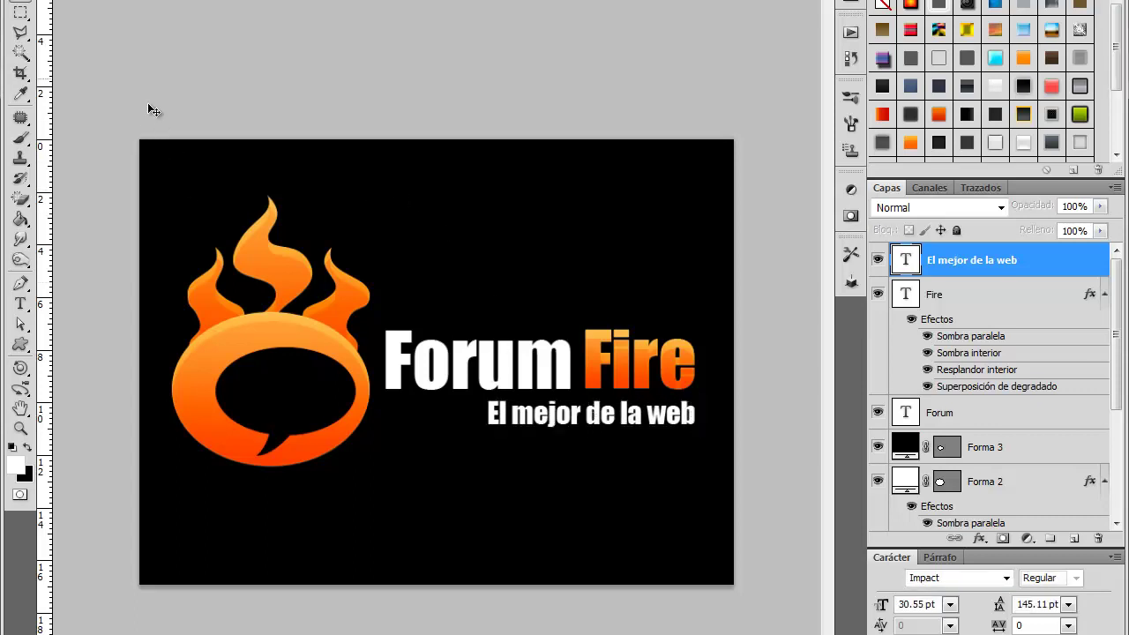
left_click_drag(20, 344, 157, 438)
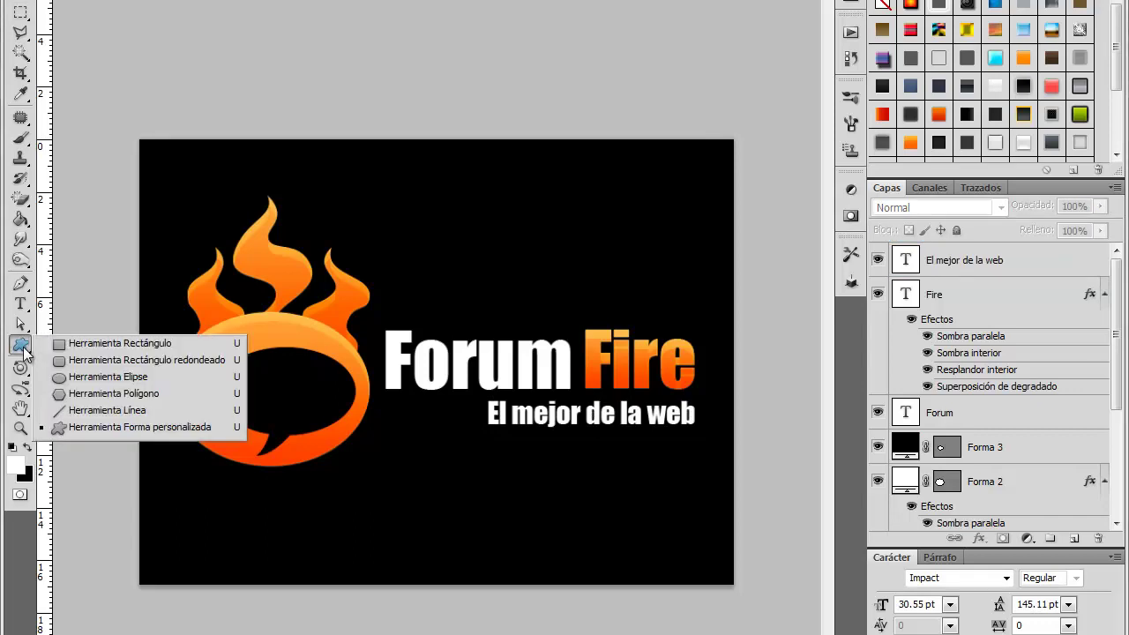
left_click(144, 430)
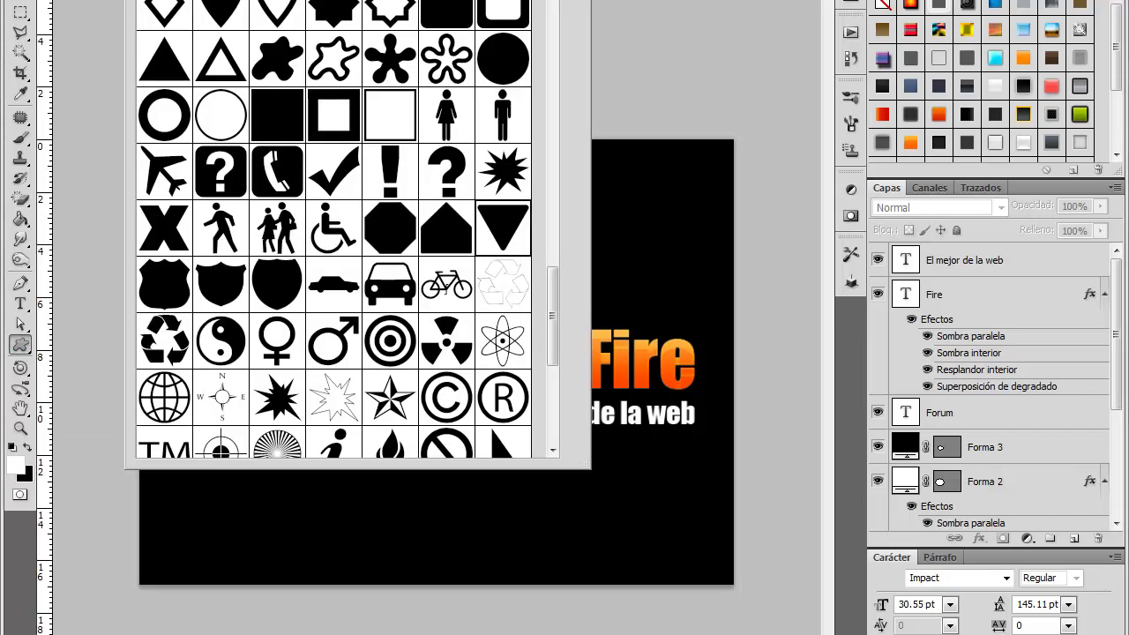
double_click(492, 230)
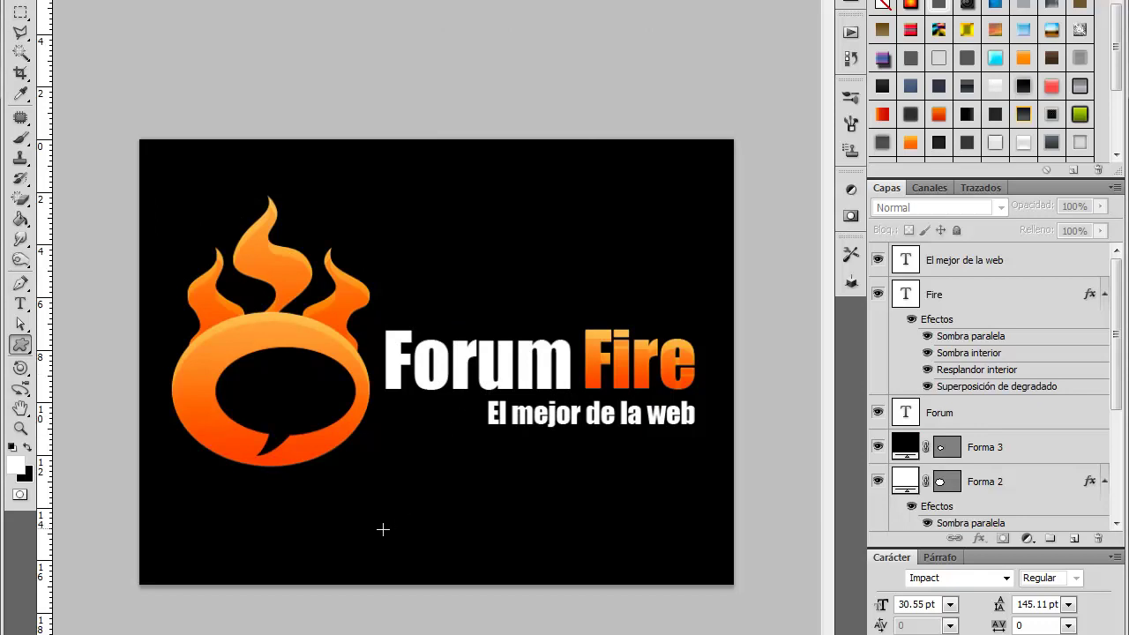
left_click_drag(362, 536, 389, 484)
left_click_drag(389, 484, 388, 484)
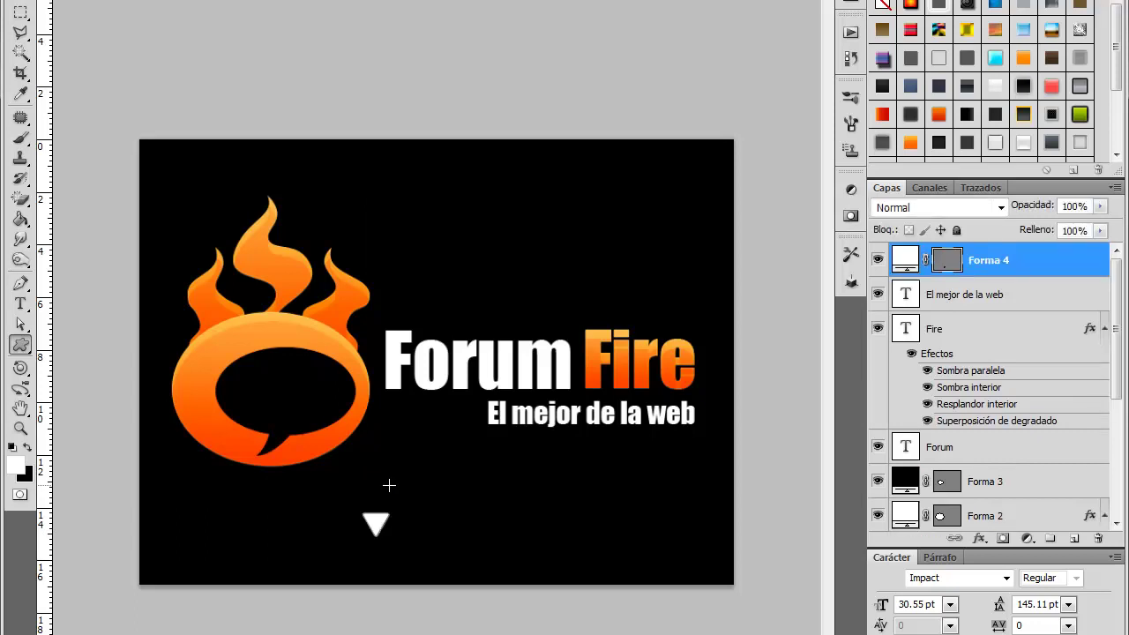
Place the triangle just left of the tagline and adjust its rotation.
left_click(19, 4)
left_click_drag(376, 525, 467, 418)
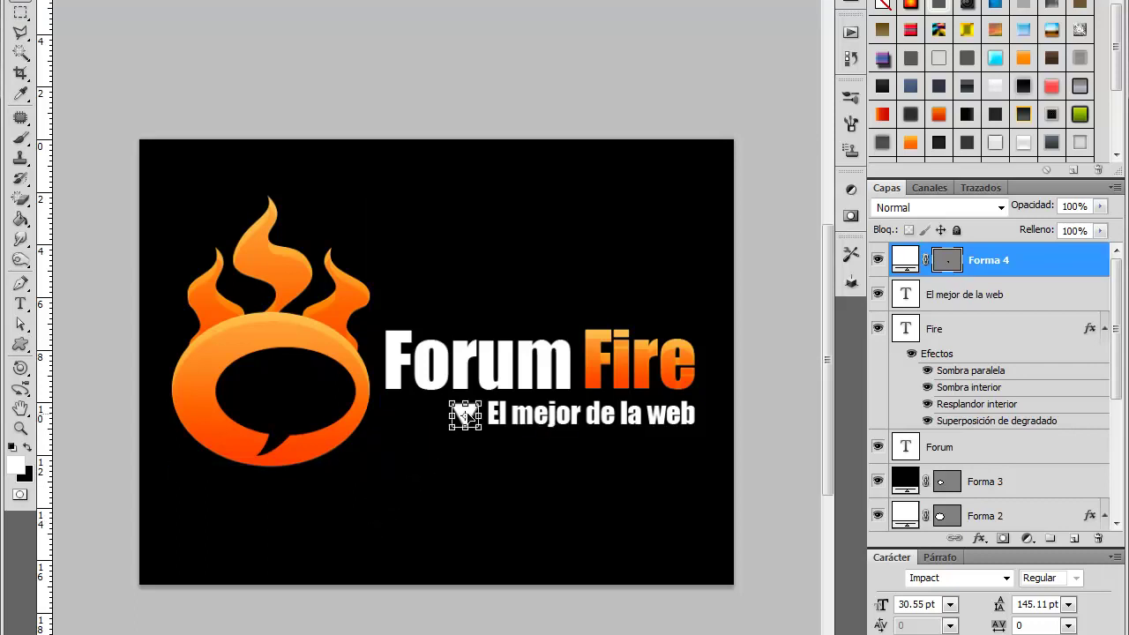
scroll(467, 418, "up", 1)
scroll(467, 418, "up", 1)
scroll(468, 418, "up", 2)
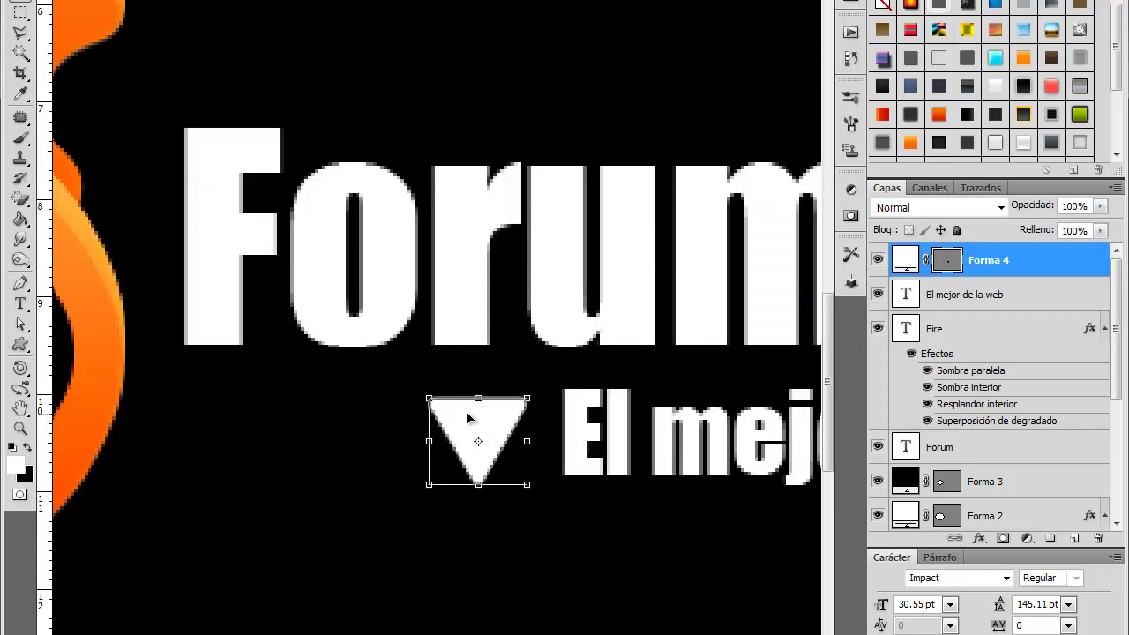
scroll(468, 418, "up", 1)
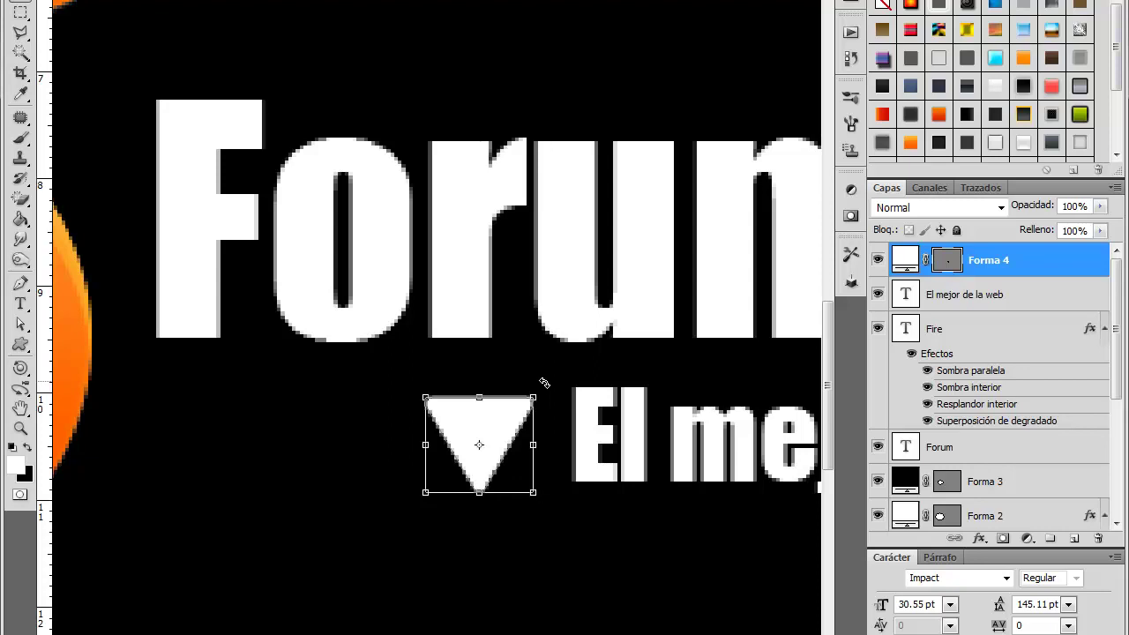
mouse_move(544, 383)
left_mouse_down()
mouse_move(581, 426)
mouse_move(594, 421)
left_mouse_up()
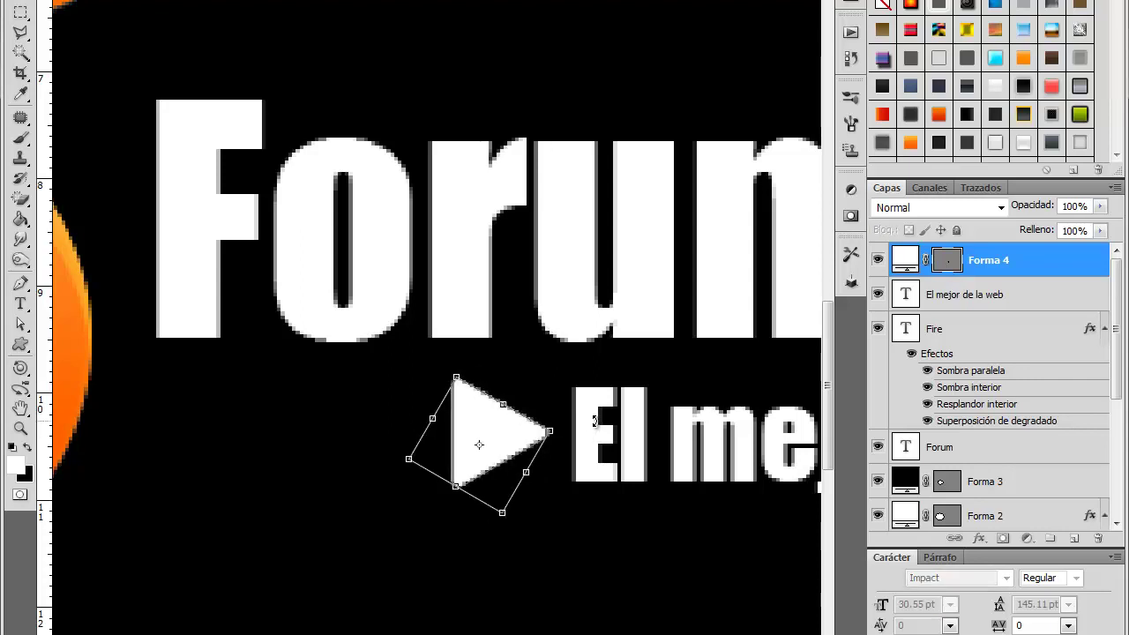
left_click_drag(594, 422, 545, 376)
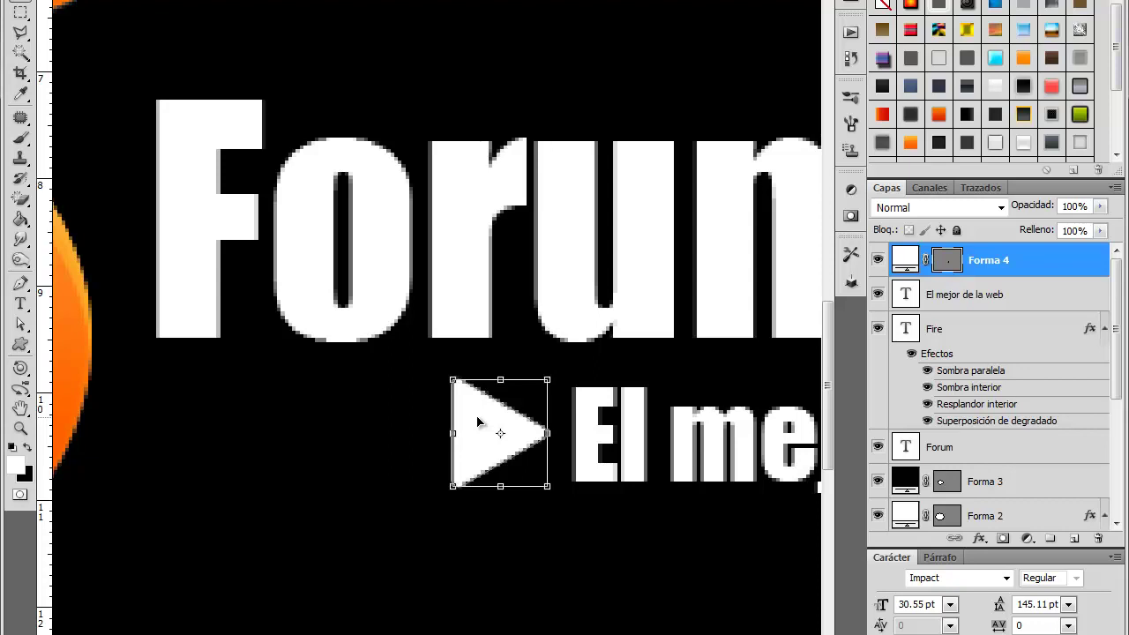
Duplicate the triangle to its left as Forma 4 copia and select both triangles.
left_click_drag(477, 422, 369, 422)
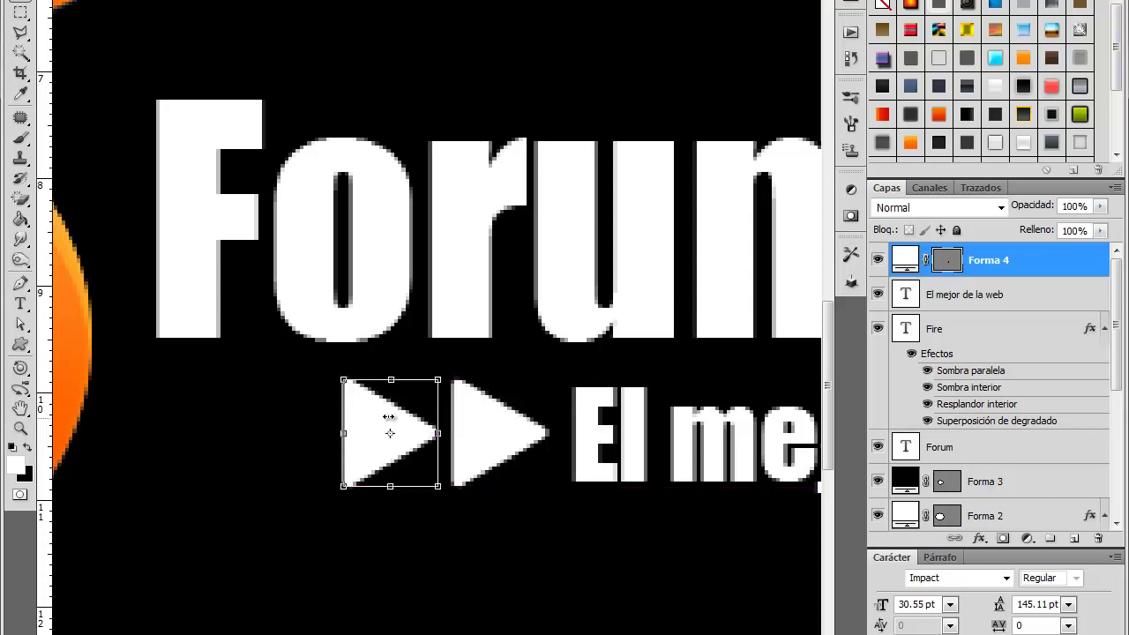
left_click(480, 418, "shift")
left_click(342, 379)
Commit the two-triangle arrangement and deselect the triangle layers.
key("Return")
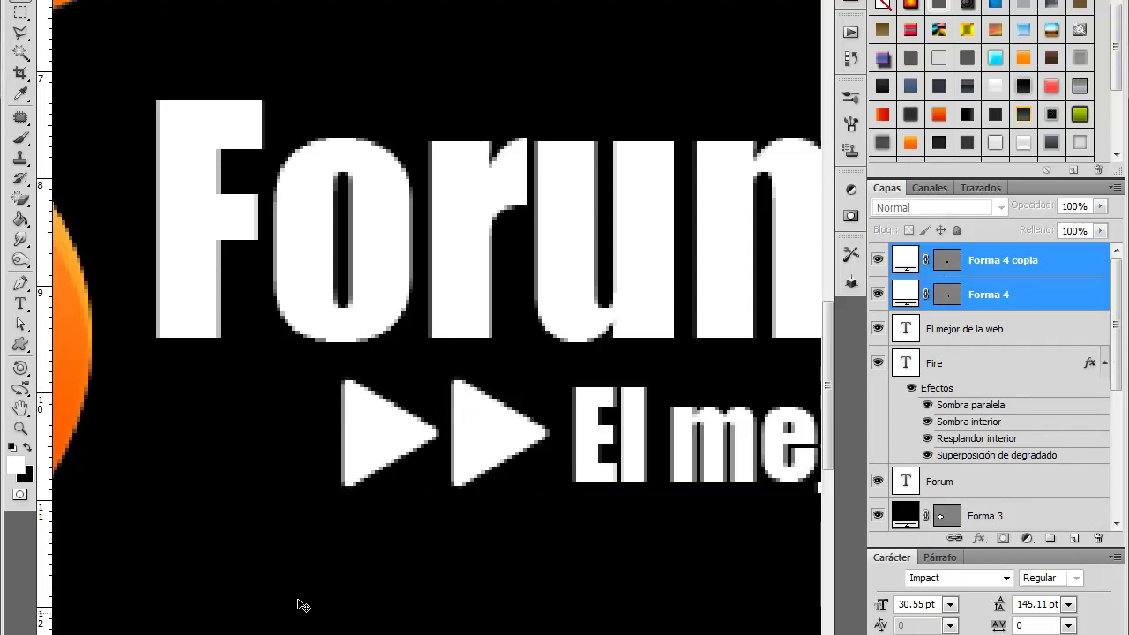
left_click(373, 474)
scroll(373, 478, "down", 1)
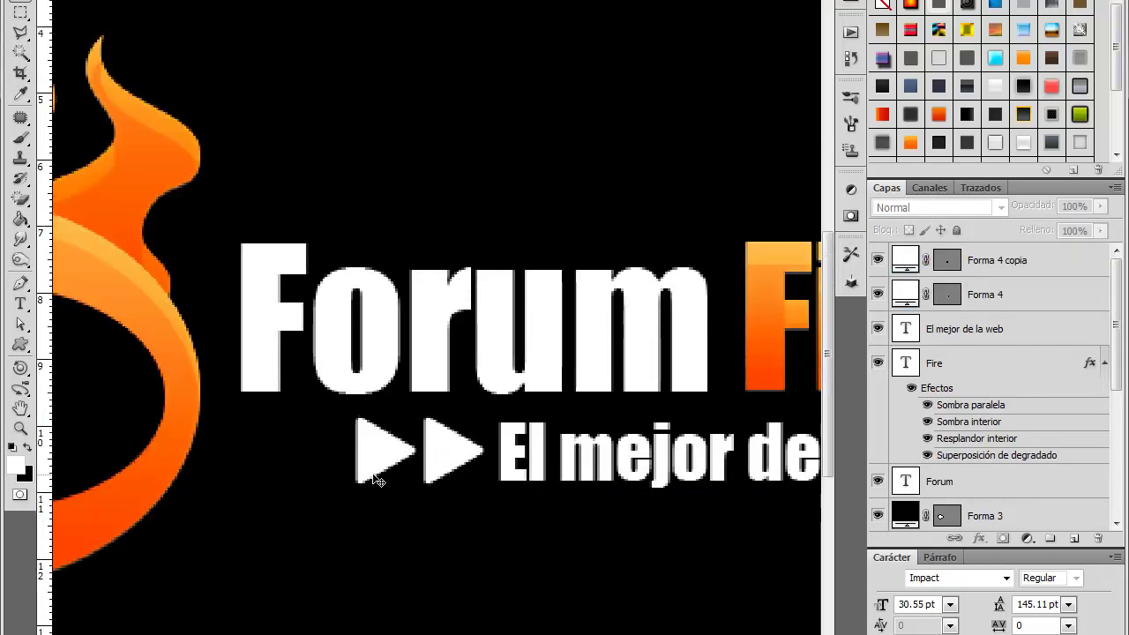
scroll(373, 479, "down", 1)
scroll(373, 479, "down", 1)
scroll(374, 478, "down", 1)
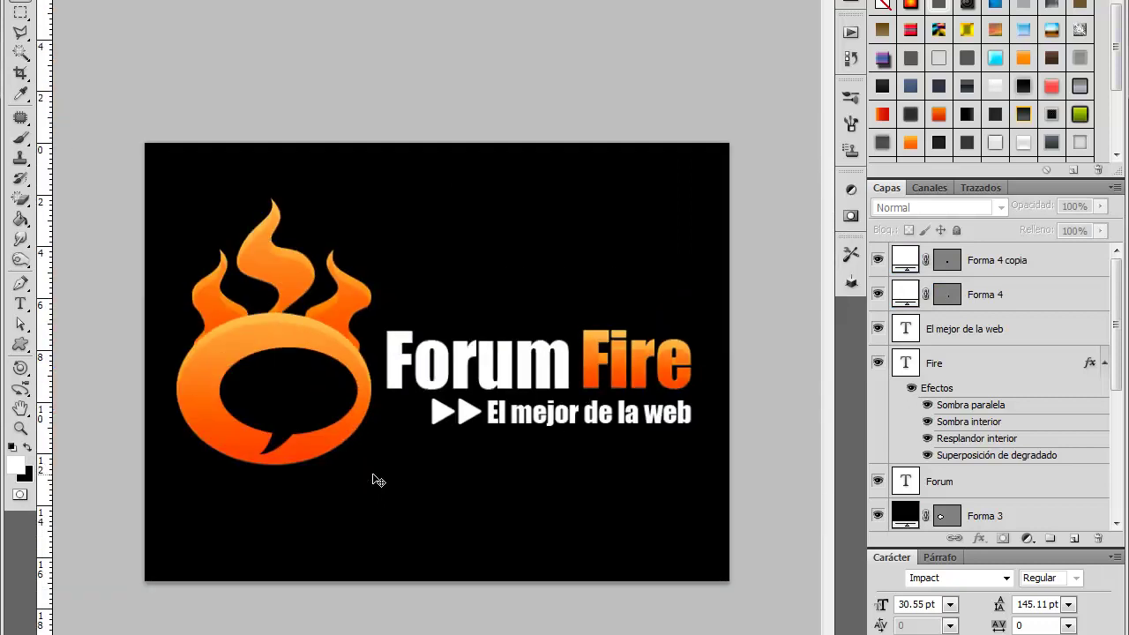
scroll(467, 460, "up", 1)
scroll(467, 460, "up", 1)
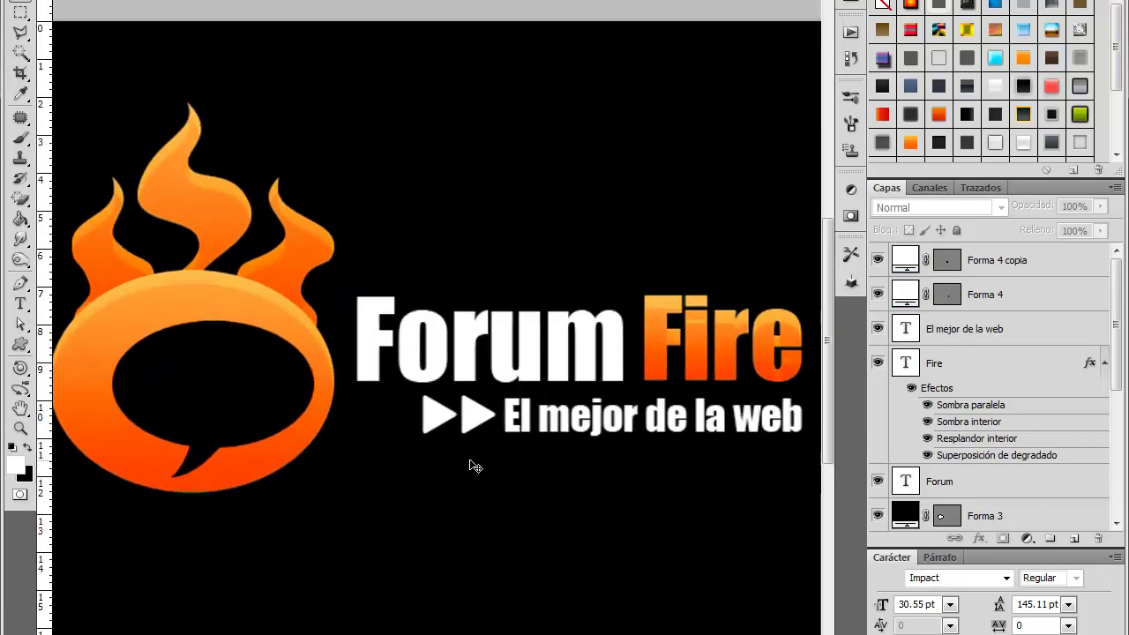
scroll(468, 460, "up", 1)
scroll(471, 462, "up", 1)
scroll(456, 431, "up", 1)
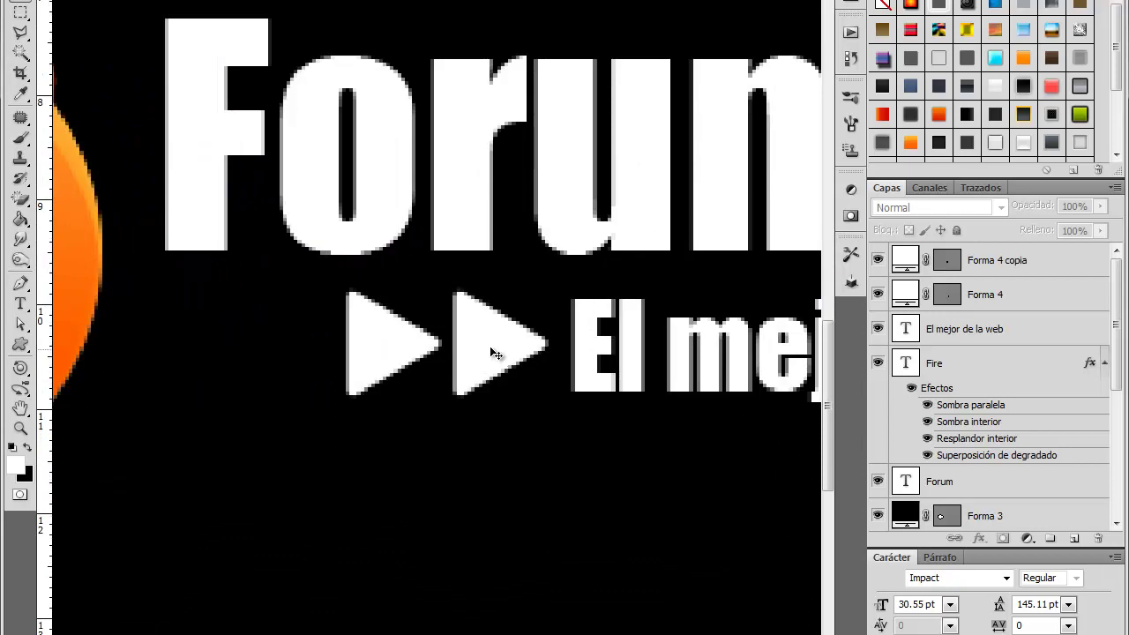
Shrink both triangles together to the tagline's height and nudge them up level with it.
left_click(490, 345)
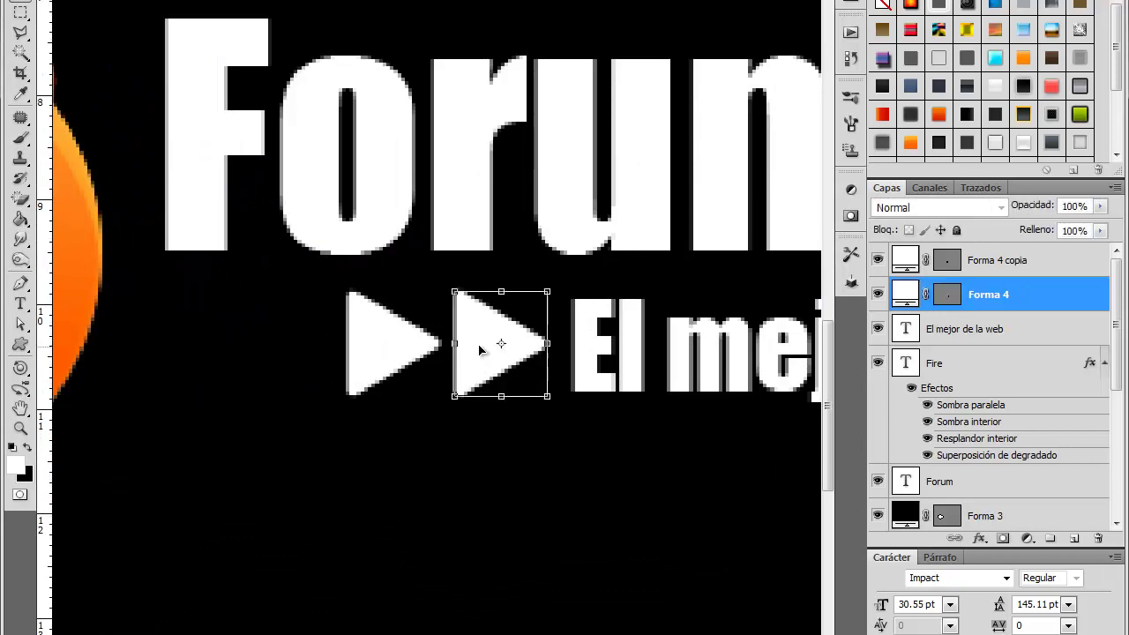
left_click(374, 357, "shift")
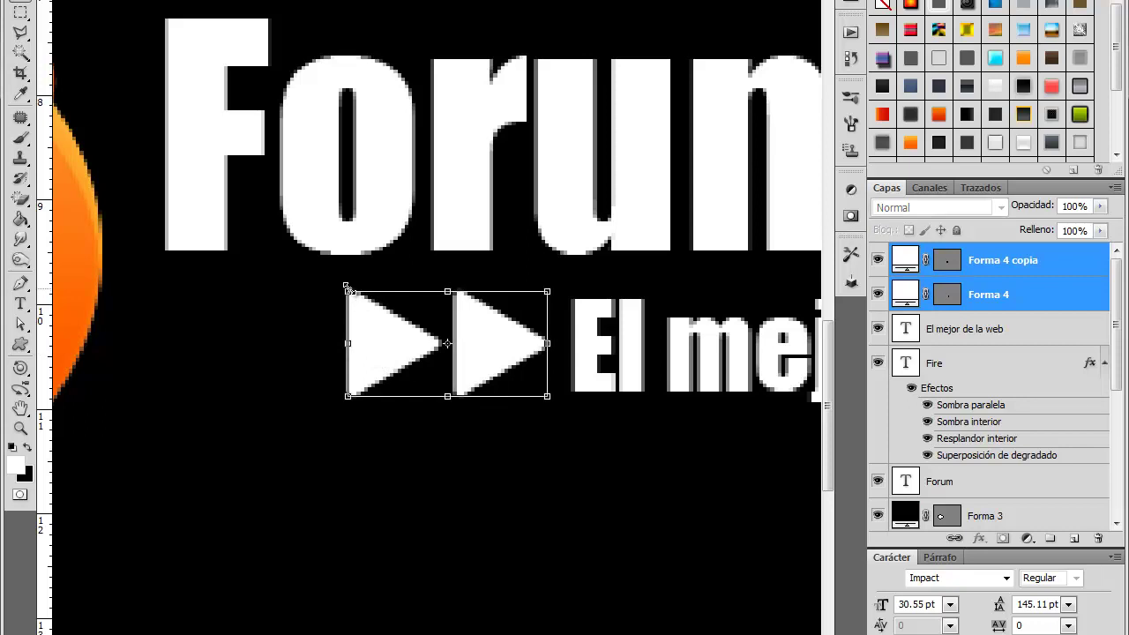
left_click_drag(349, 291, 398, 323)
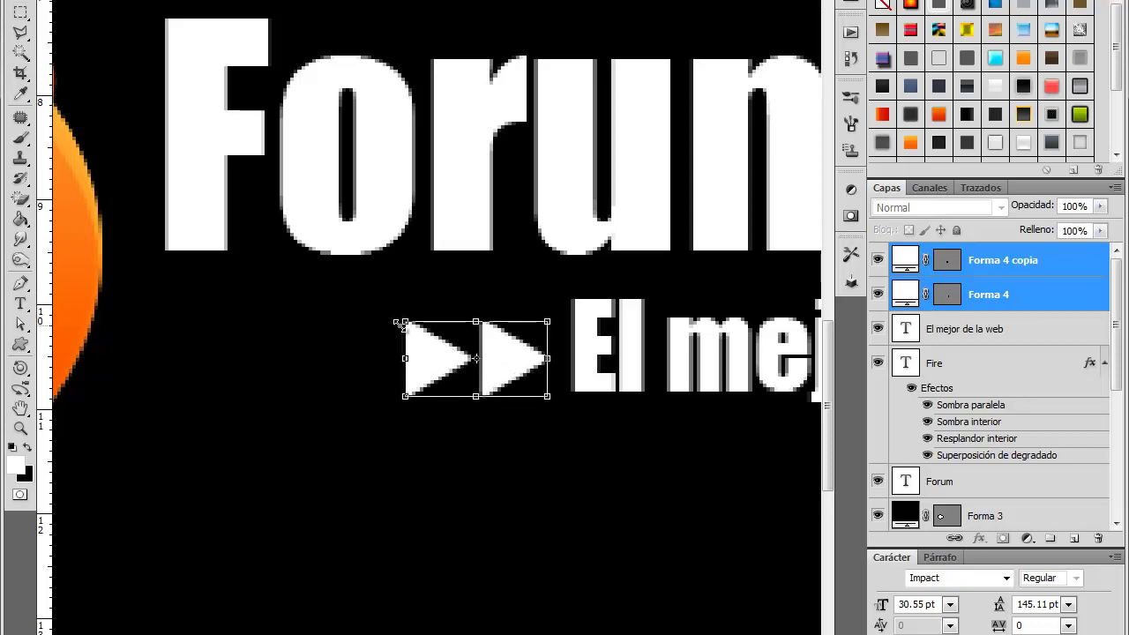
key("Up")
key("Up")
key("Up")
key("Up")
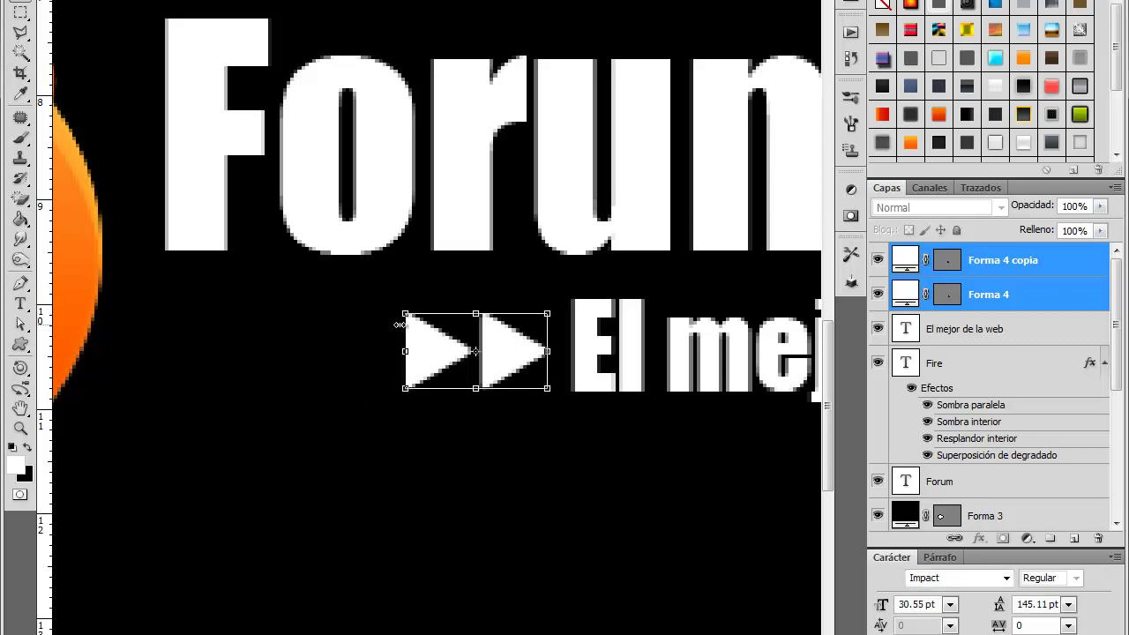
key("Return")
left_click(466, 484)
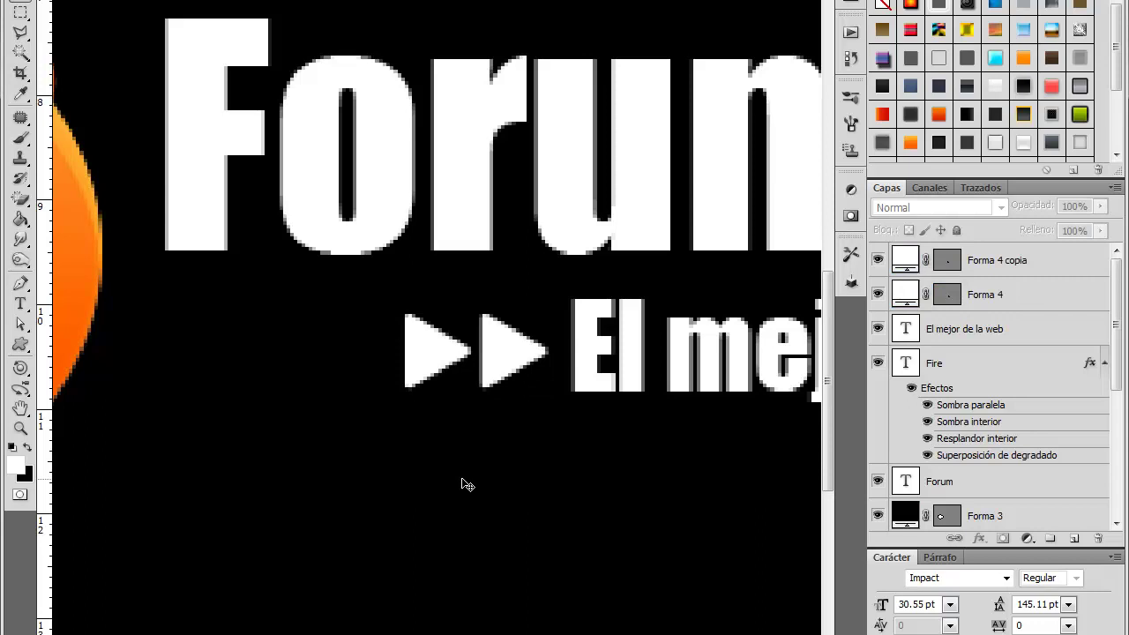
scroll(466, 484, "down", 1)
scroll(467, 484, "down", 1)
scroll(466, 484, "down", 1)
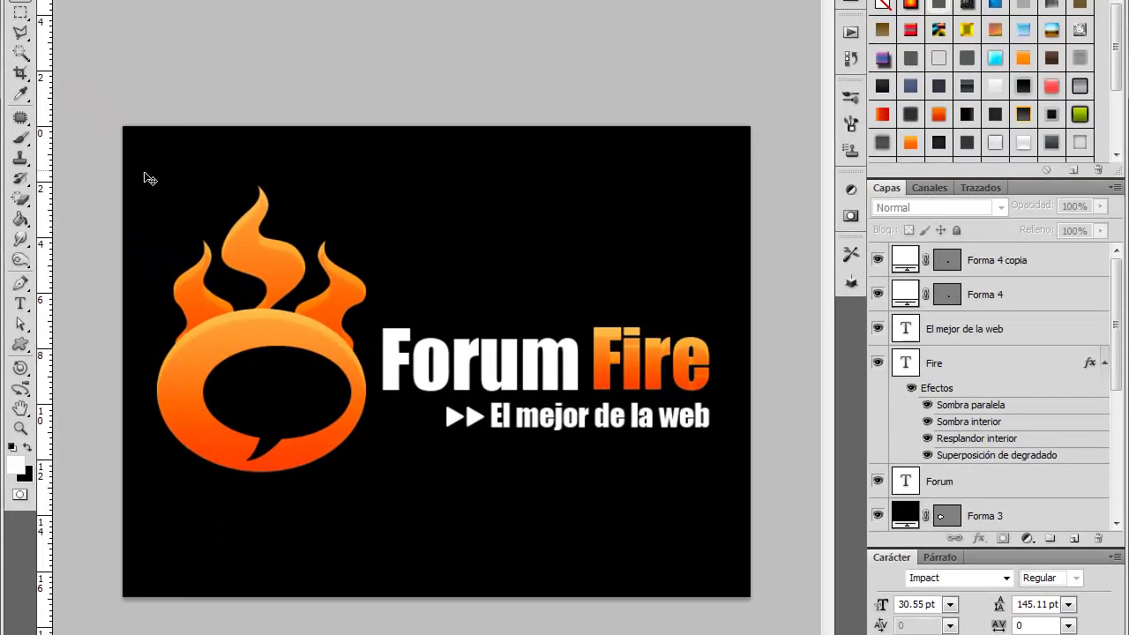
Shrink the flame ring (Forma 3) and move it beside the title, bottom level with the tagline.
left_click_drag(167, 174, 353, 486)
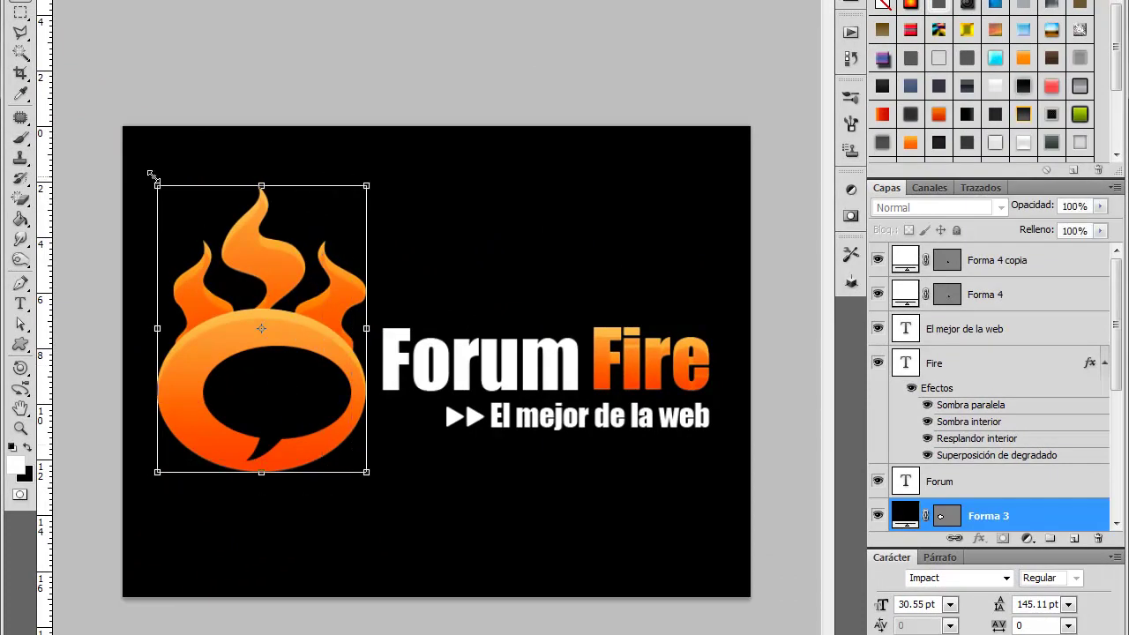
left_click_drag(159, 185, 231, 267)
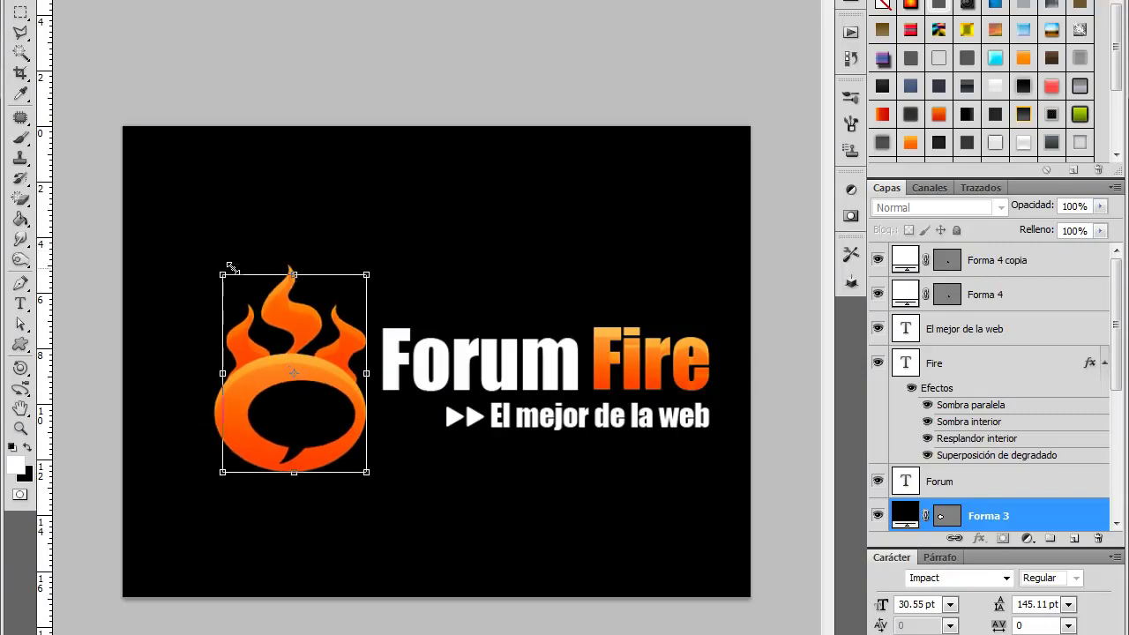
left_click_drag(251, 390, 247, 349)
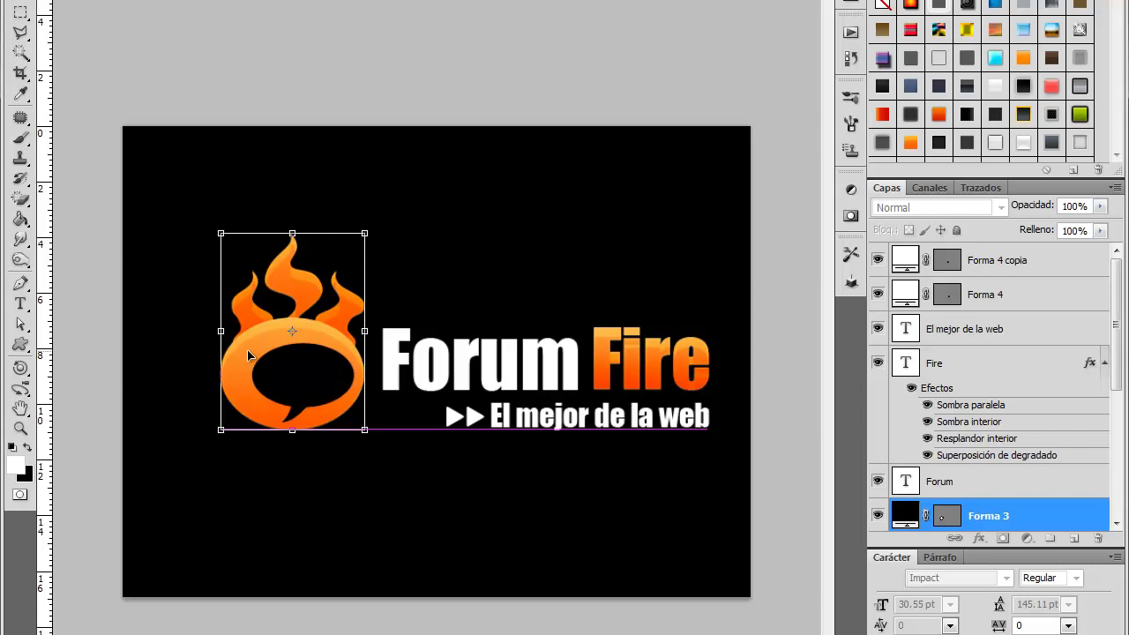
left_click_drag(220, 233, 235, 258)
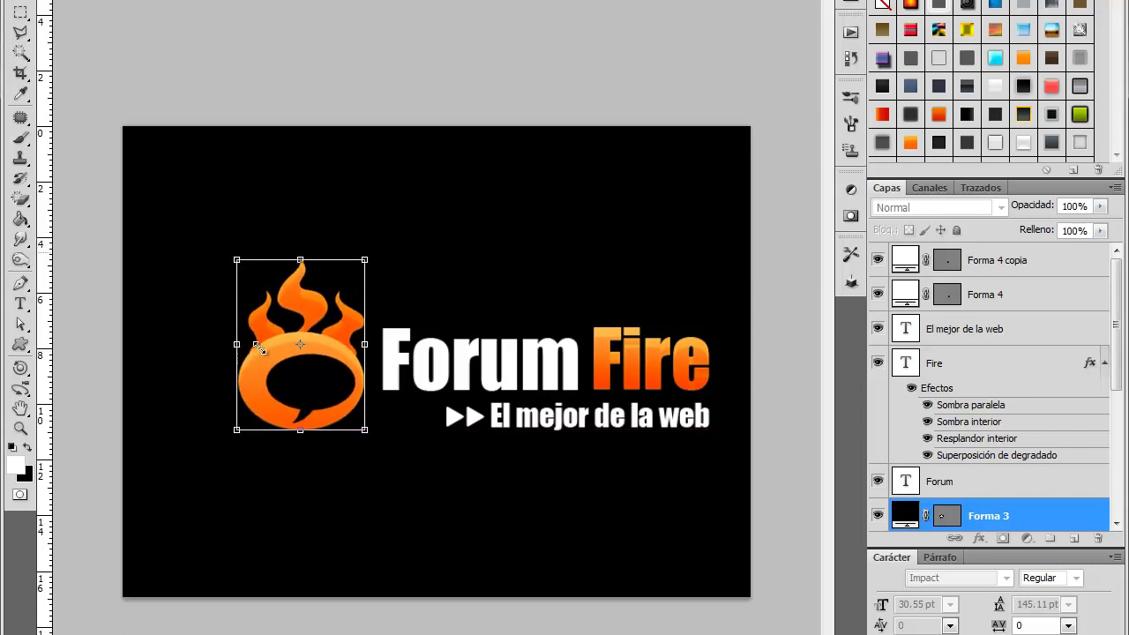
left_click_drag(268, 350, 270, 346)
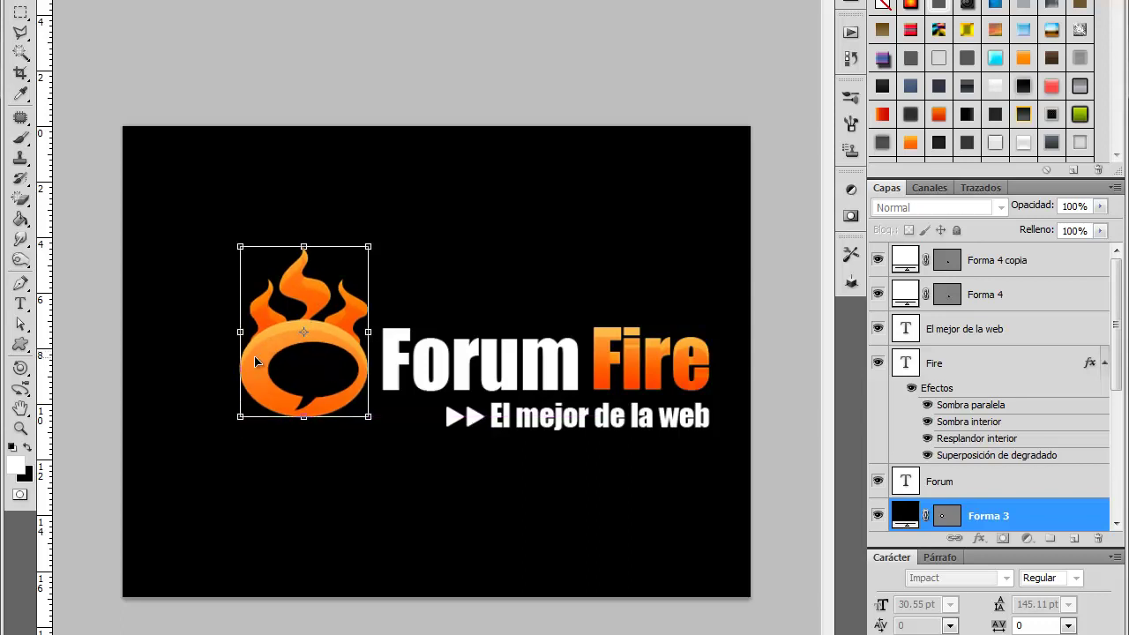
left_click_drag(378, 427, 395, 425)
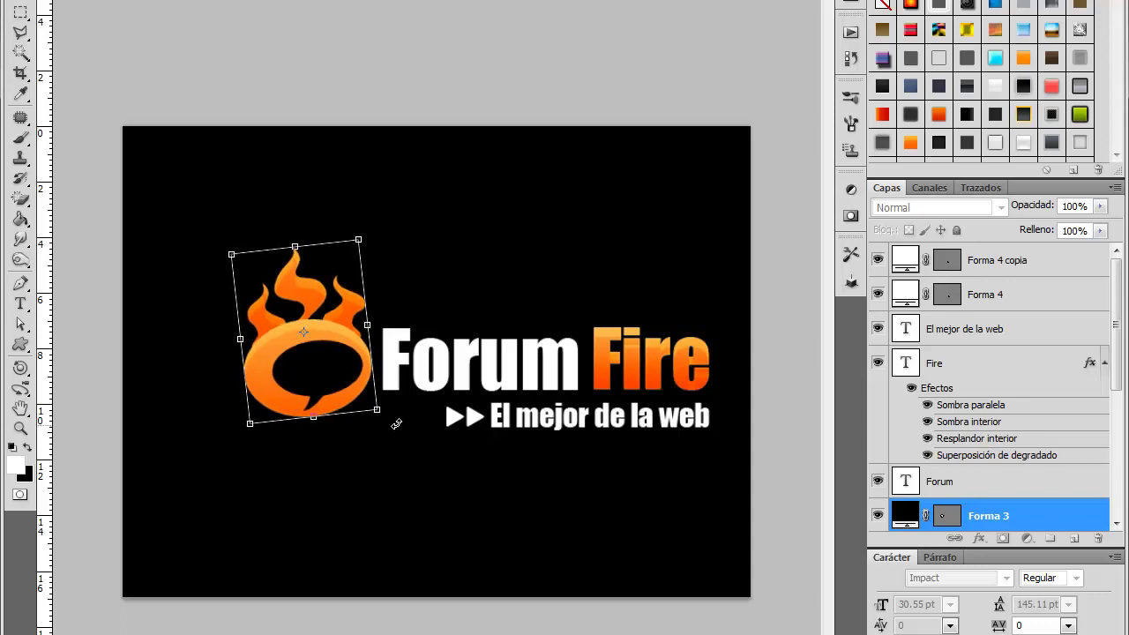
key("Escape")
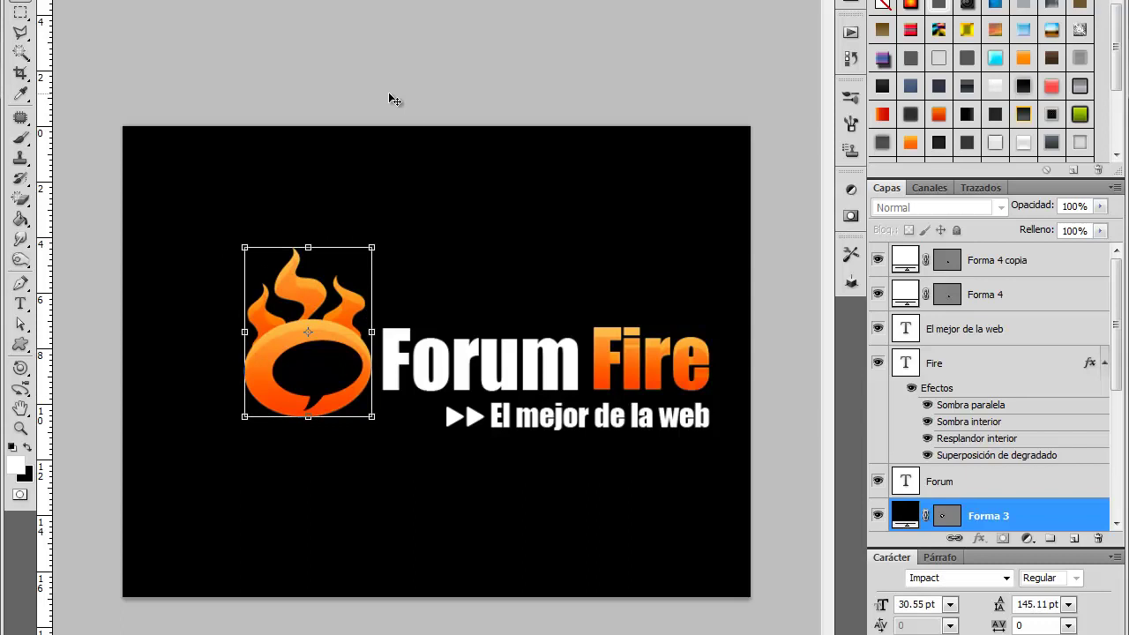
left_click(388, 92)
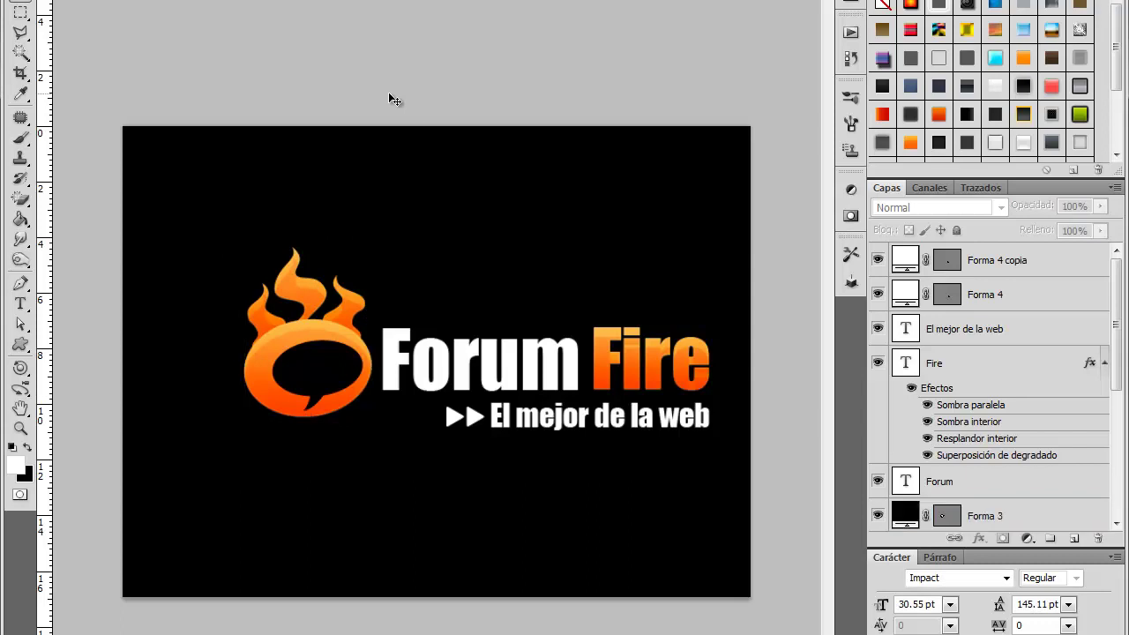
Select every logo layer and shift the whole logo up and left to centre it.
left_click_drag(231, 184, 713, 574)
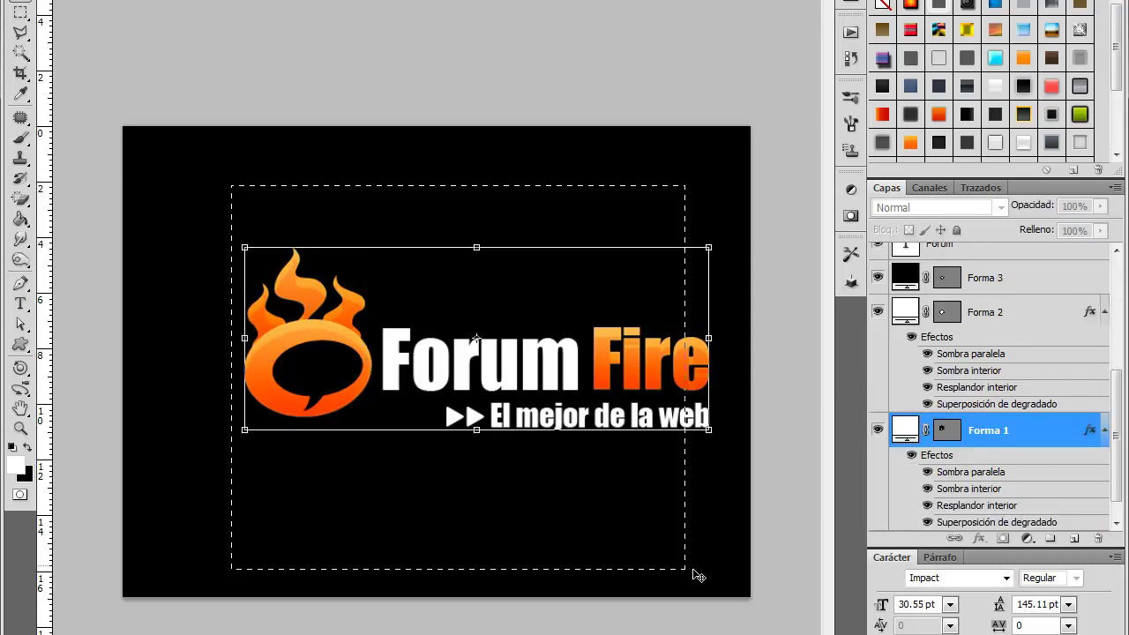
left_click_drag(337, 336, 291, 306)
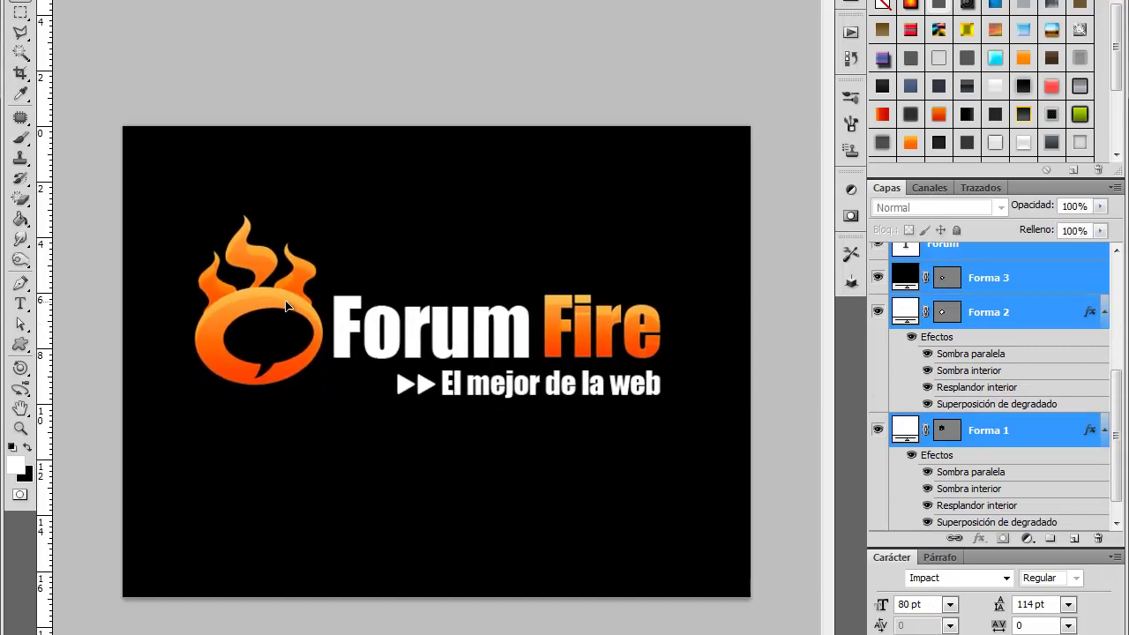
left_click_drag(291, 306, 286, 304)
left_click(369, 83)
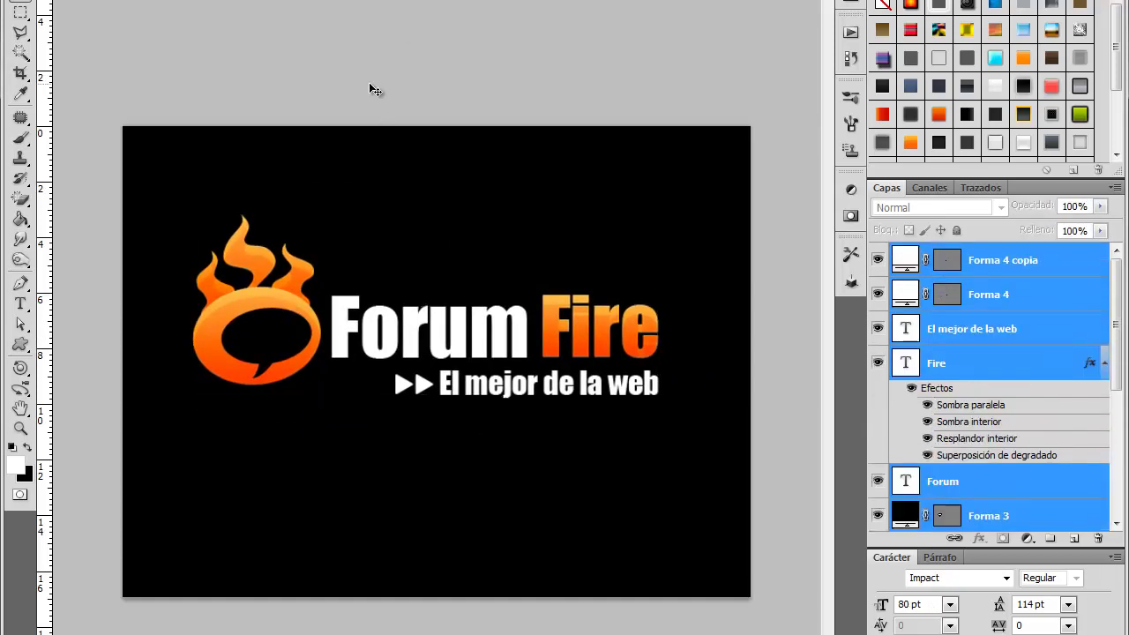